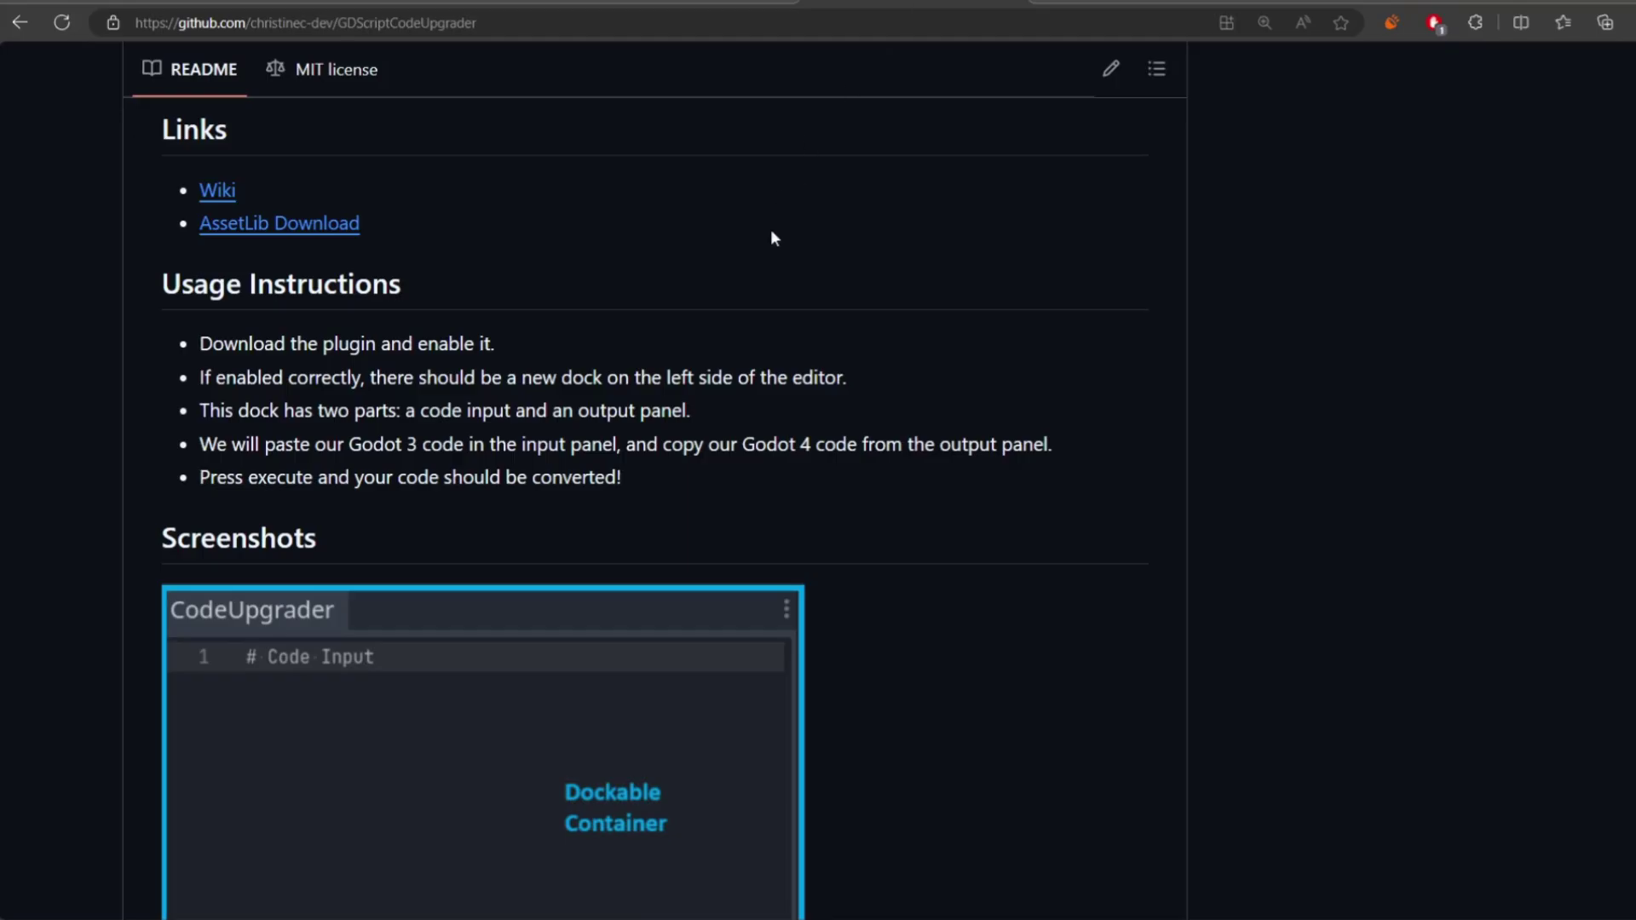
- Review the GDScriptCodeUpgrader repository's README, including its usage instructions and the Godot 3 to Godot 4 conversion screenshots
{"action": "scroll", "coordinate": [770, 228], "scroll_direction": "up", "scroll_amount": 15}
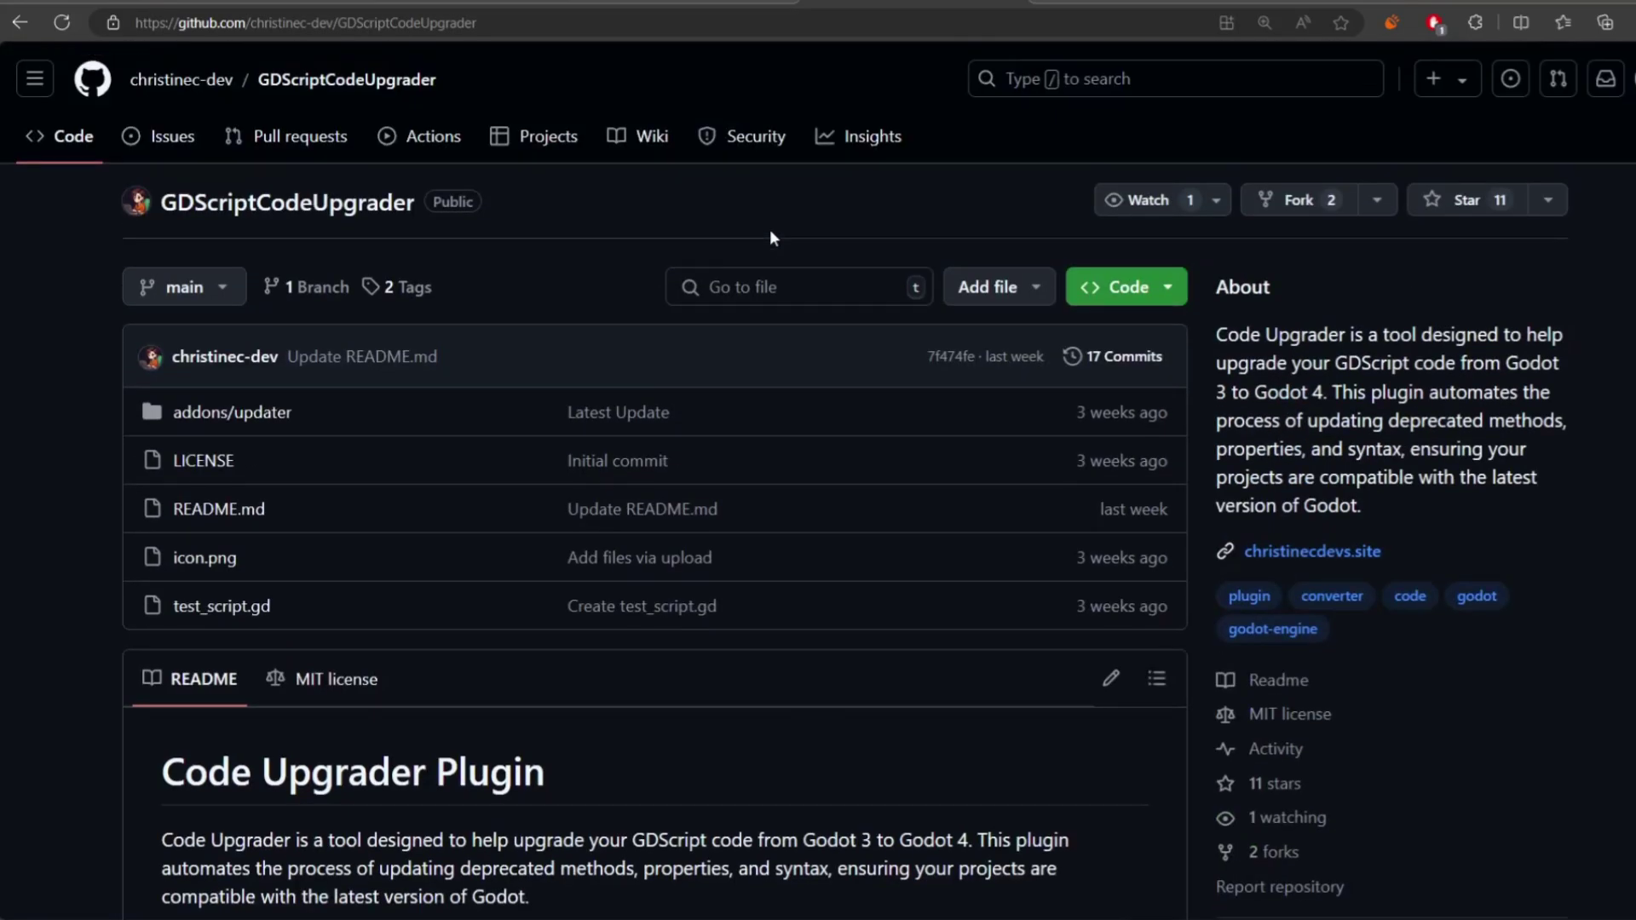
{"action": "scroll", "coordinate": [770, 229], "scroll_direction": "down", "scroll_amount": 7}
{"action": "scroll", "coordinate": [769, 228], "scroll_direction": "down", "scroll_amount": 8}
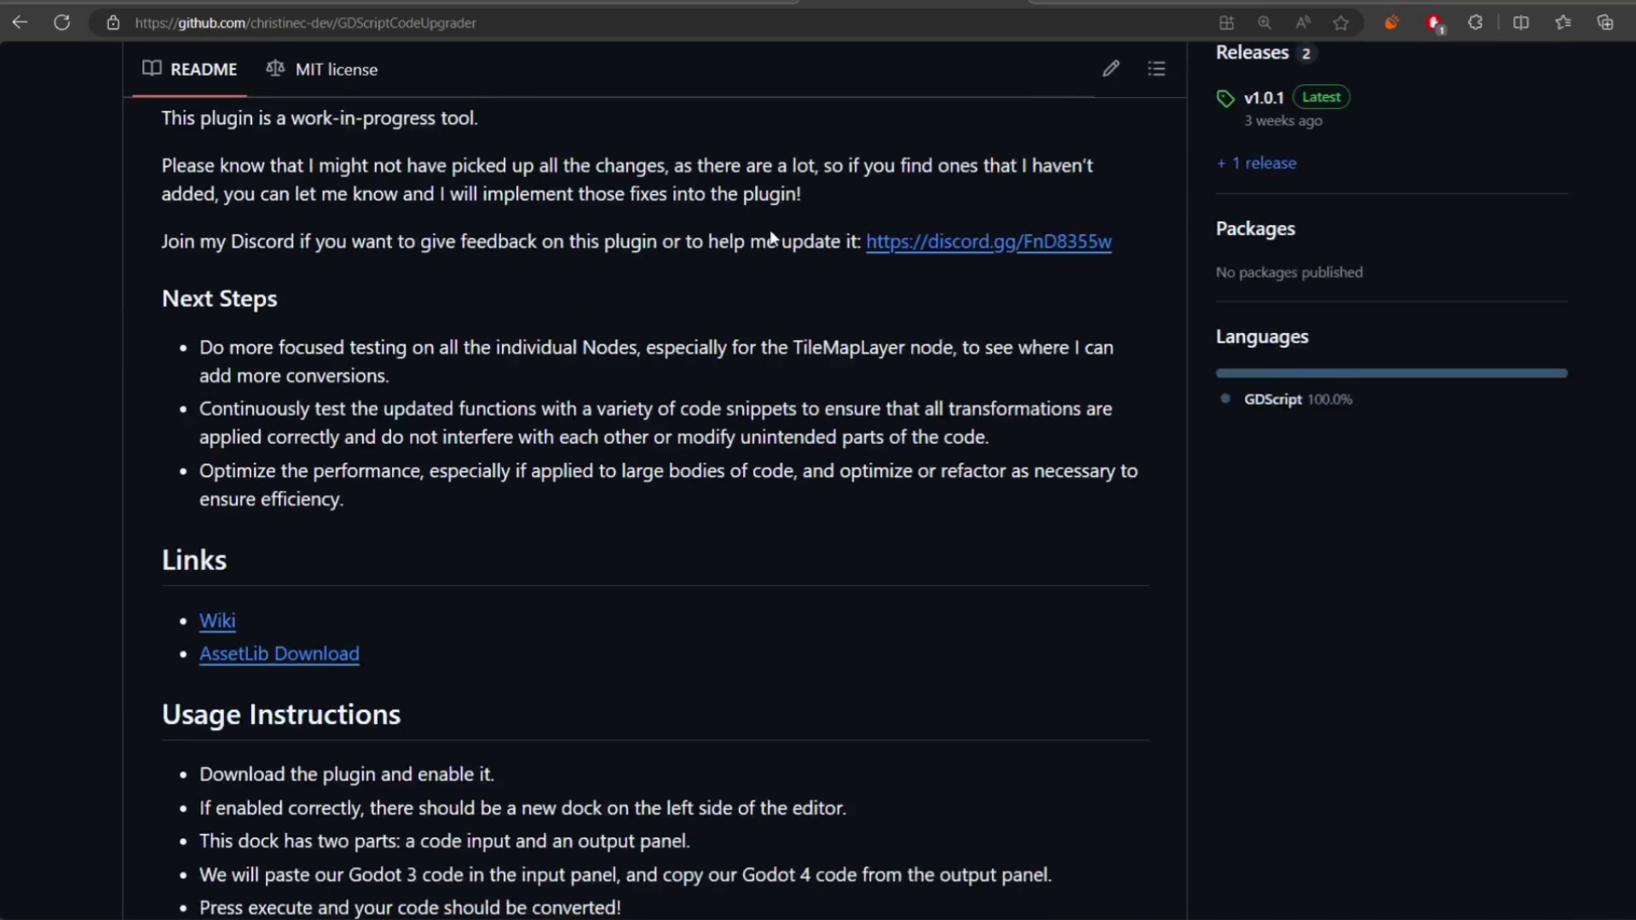
{"action": "scroll", "coordinate": [769, 229], "scroll_direction": "down", "scroll_amount": 5}
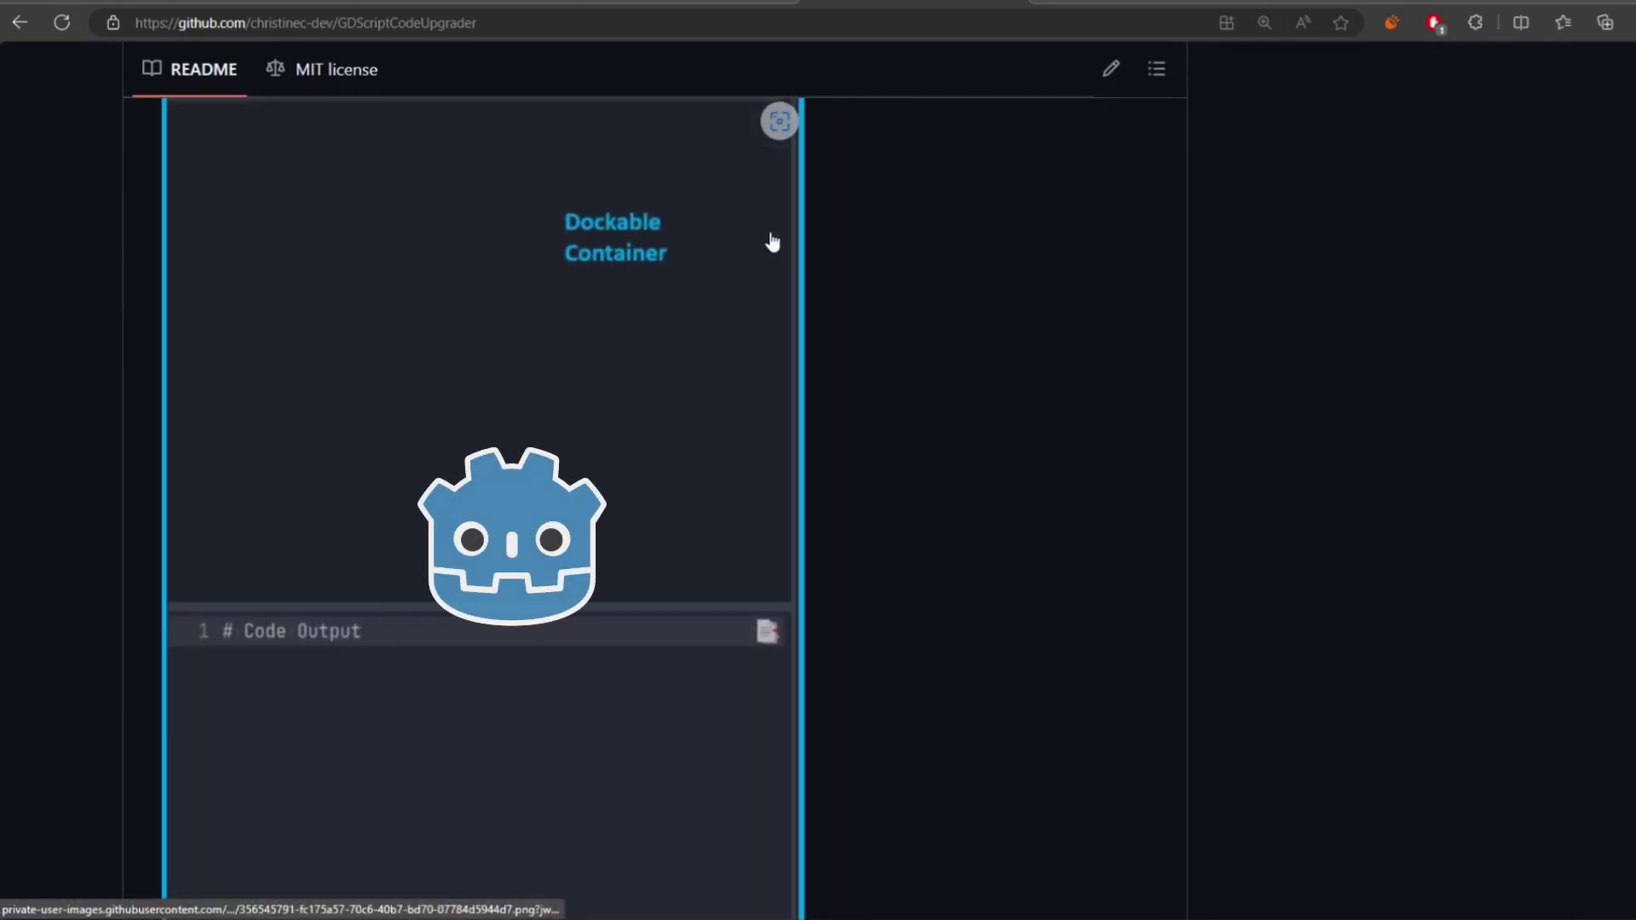
{"action": "scroll", "coordinate": [772, 243], "scroll_direction": "down", "scroll_amount": 6}
{"action": "scroll", "coordinate": [772, 243], "scroll_direction": "down", "scroll_amount": 1}
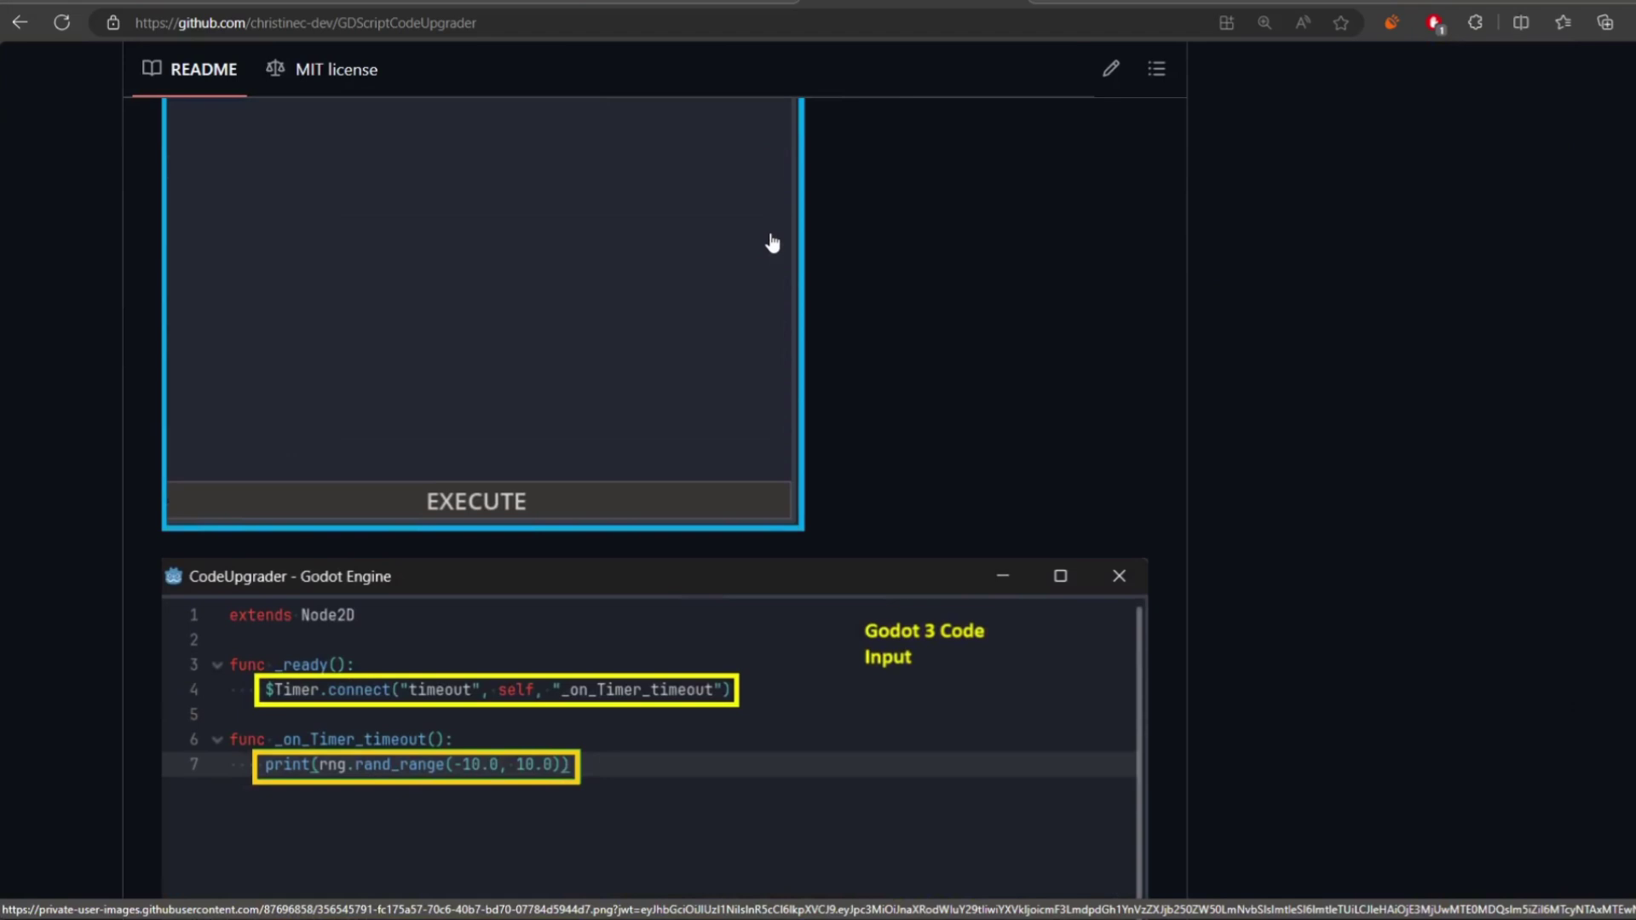
{"action": "scroll", "coordinate": [771, 243], "scroll_direction": "down", "scroll_amount": 8}
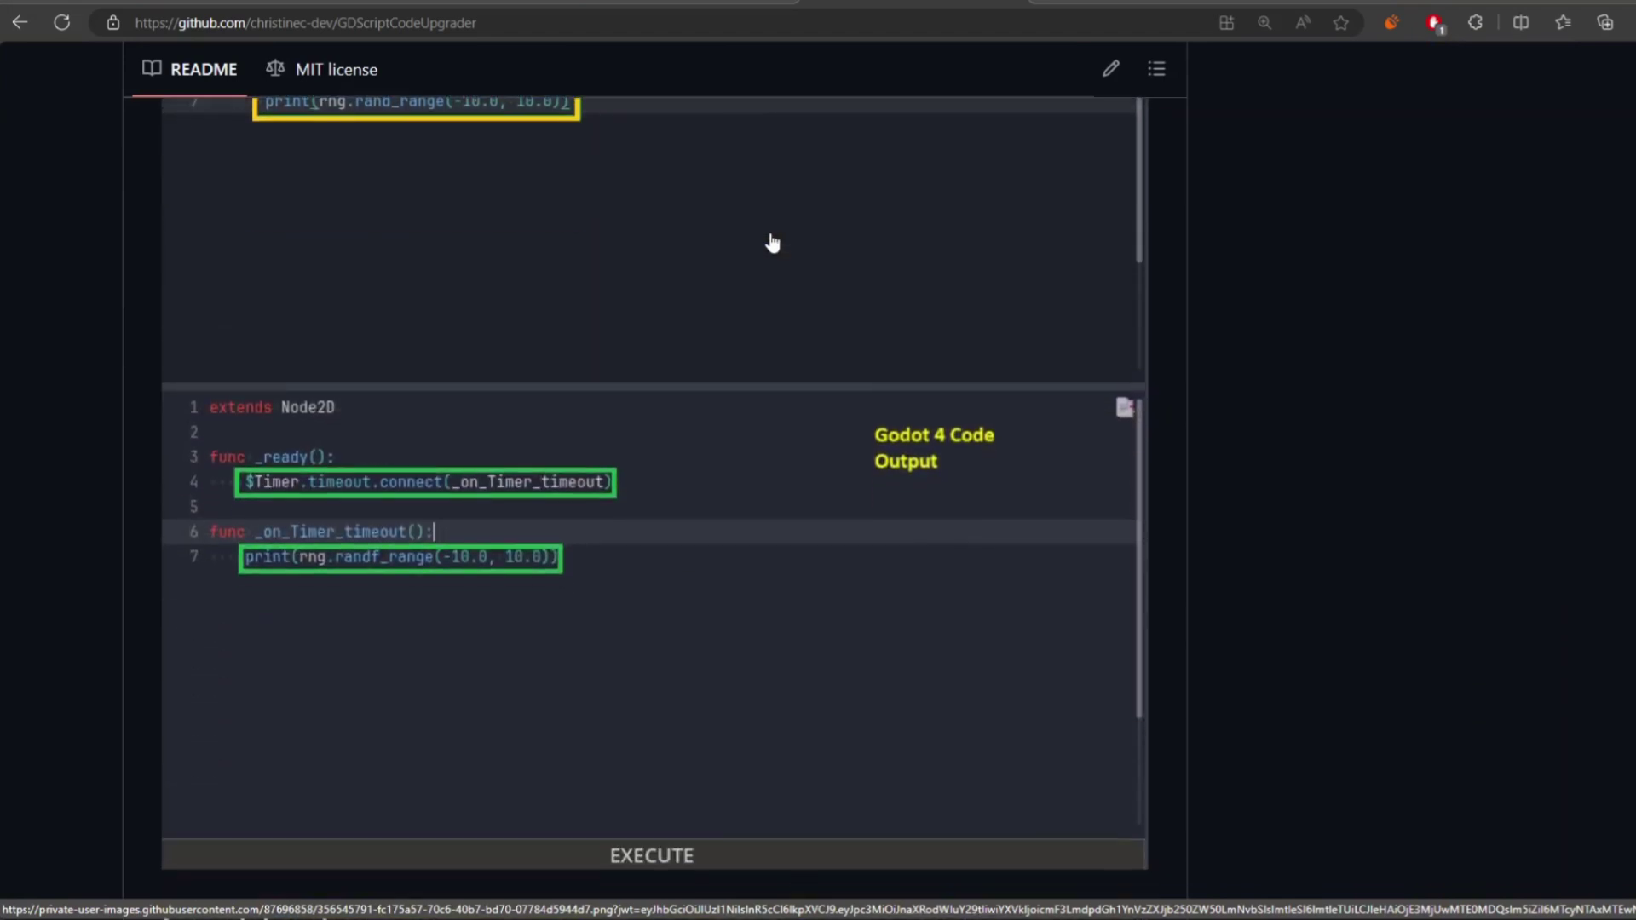
{"action": "scroll", "coordinate": [772, 243], "scroll_direction": "down", "scroll_amount": 8}
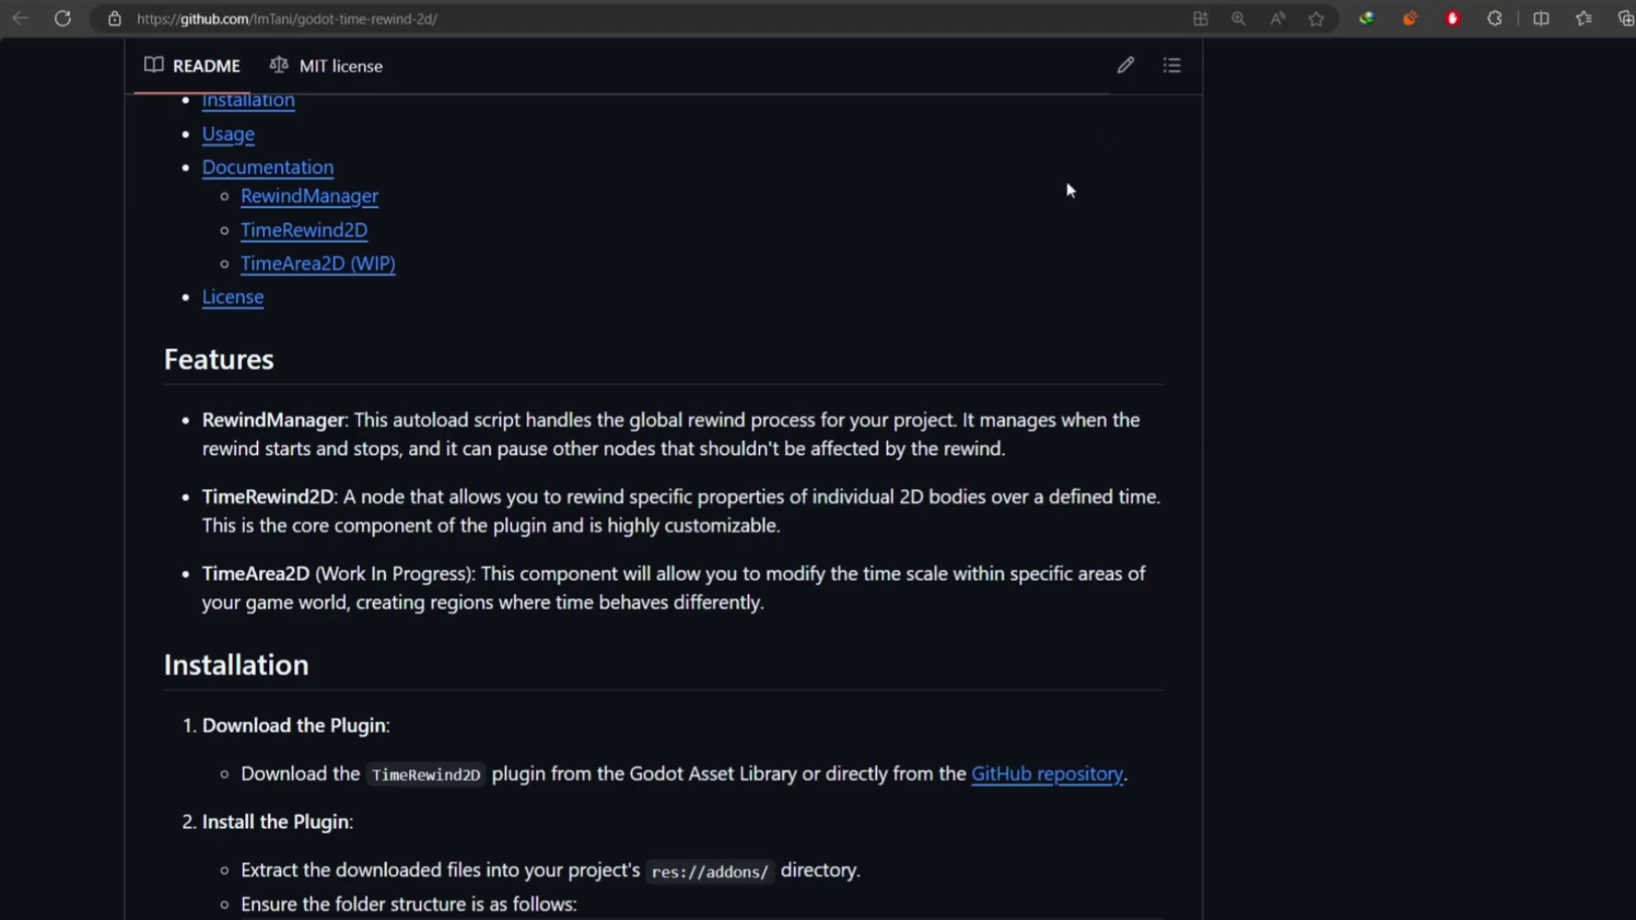
- Review the TimeRewind2D repository's README from features and installation through to the license, then view its plugin settings screenshot
{"action": "scroll", "coordinate": [951, 298], "scroll_direction": "up", "scroll_amount": 12}
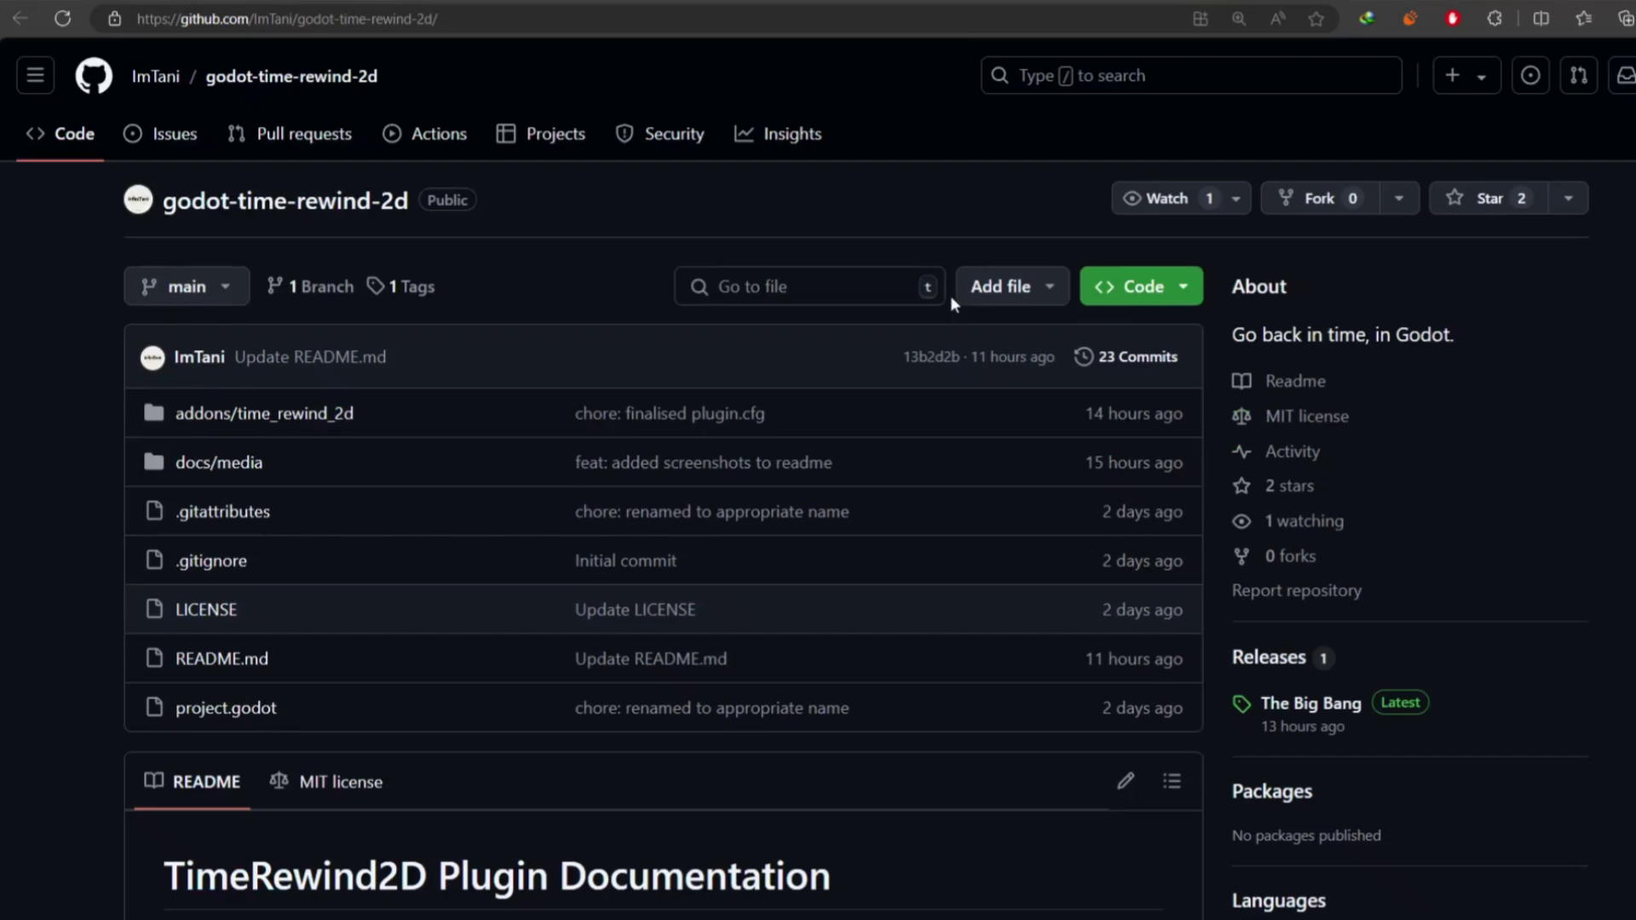
{"action": "scroll", "coordinate": [950, 297], "scroll_direction": "down", "scroll_amount": 6}
{"action": "scroll", "coordinate": [952, 304], "scroll_direction": "down", "scroll_amount": 11}
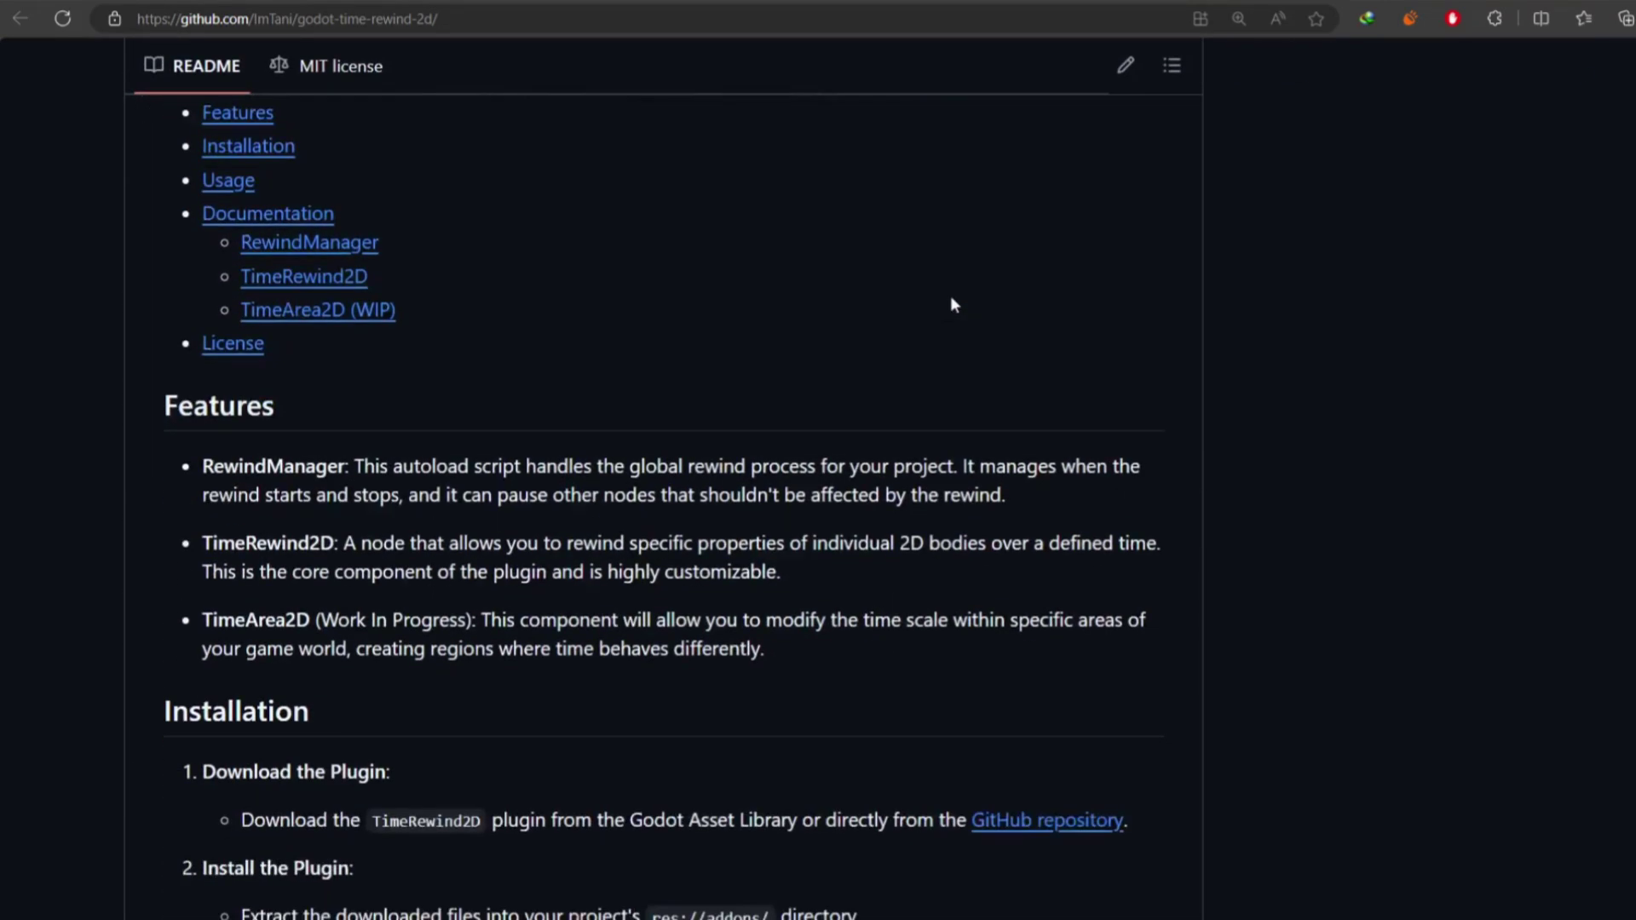
{"action": "scroll", "coordinate": [952, 303], "scroll_direction": "down", "scroll_amount": 12}
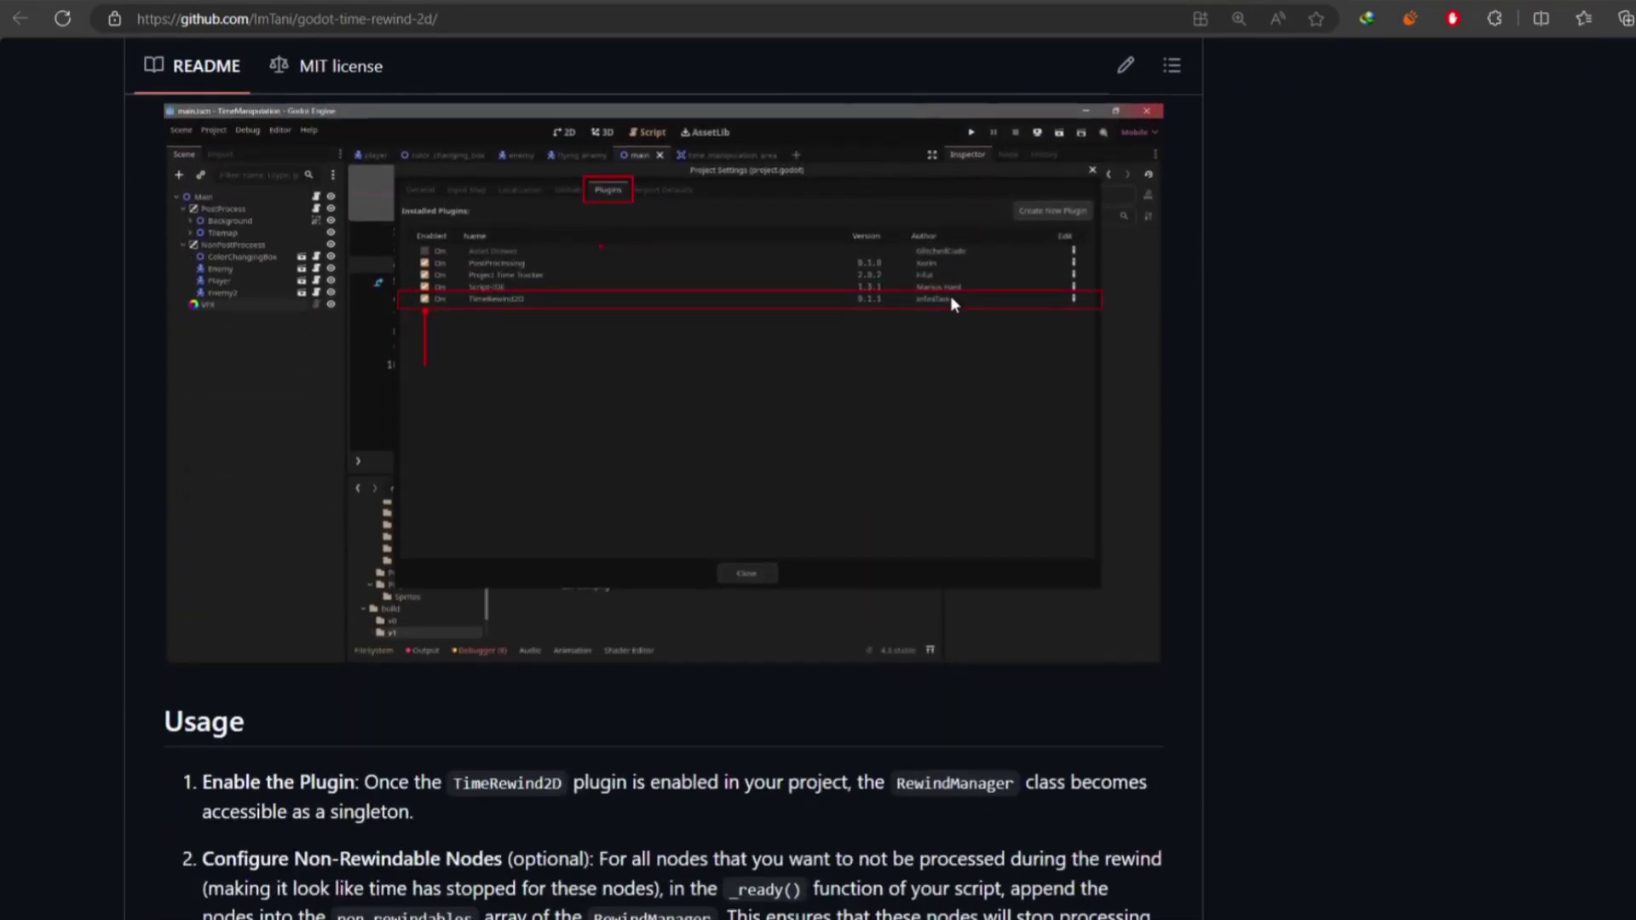
{"action": "scroll", "coordinate": [953, 307], "scroll_direction": "down", "scroll_amount": 4}
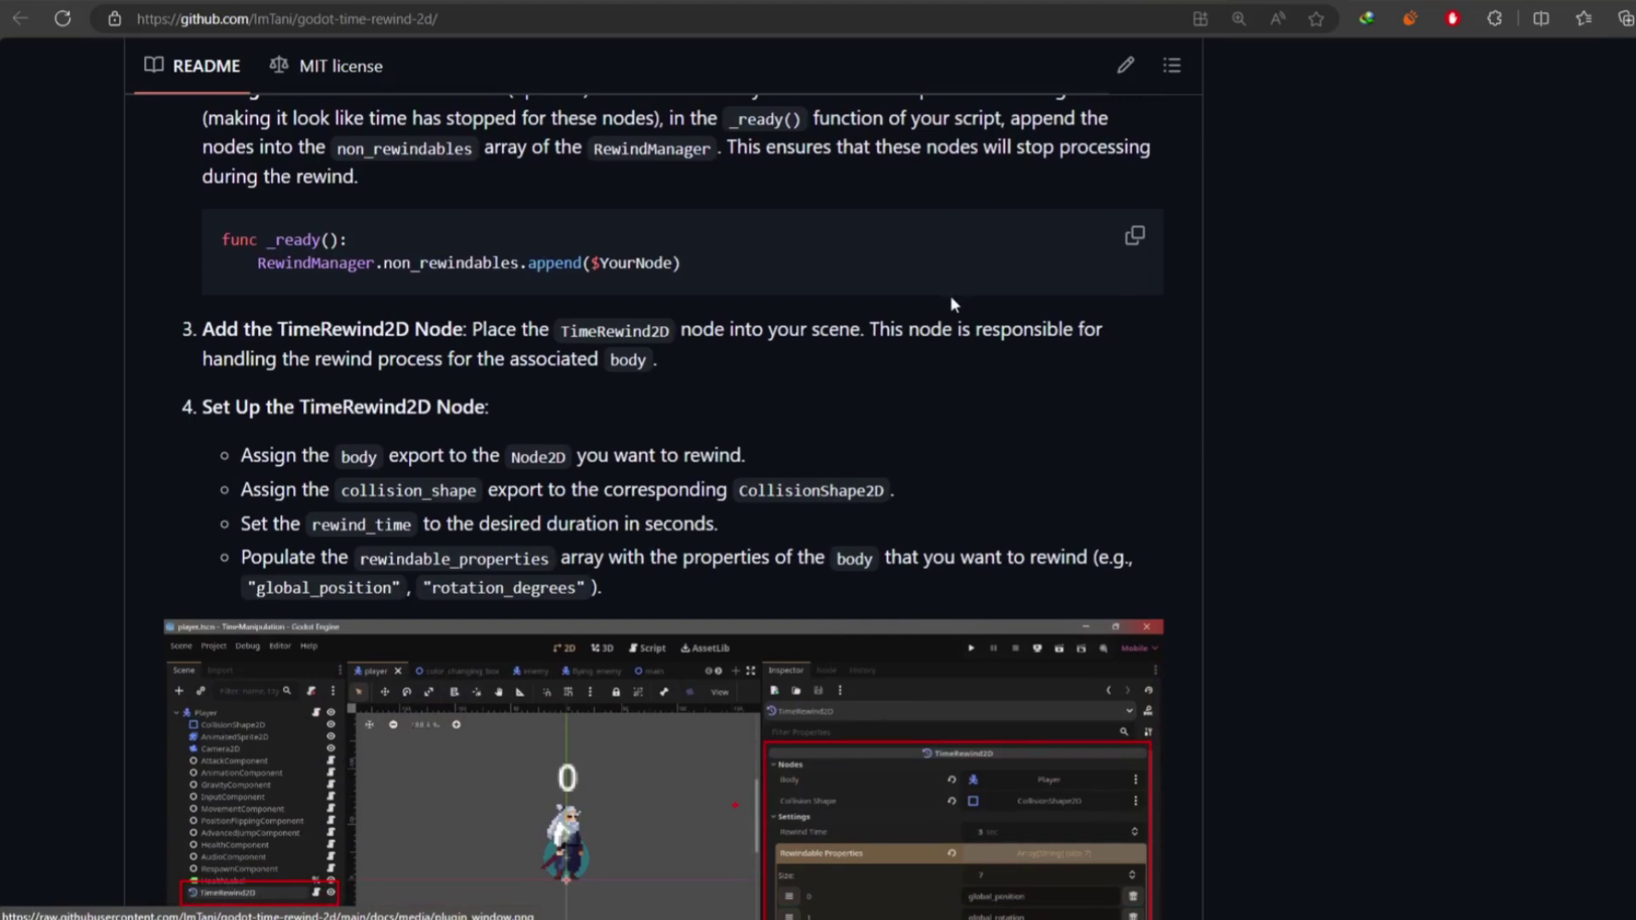
{"action": "scroll", "coordinate": [952, 304], "scroll_direction": "down", "scroll_amount": 12}
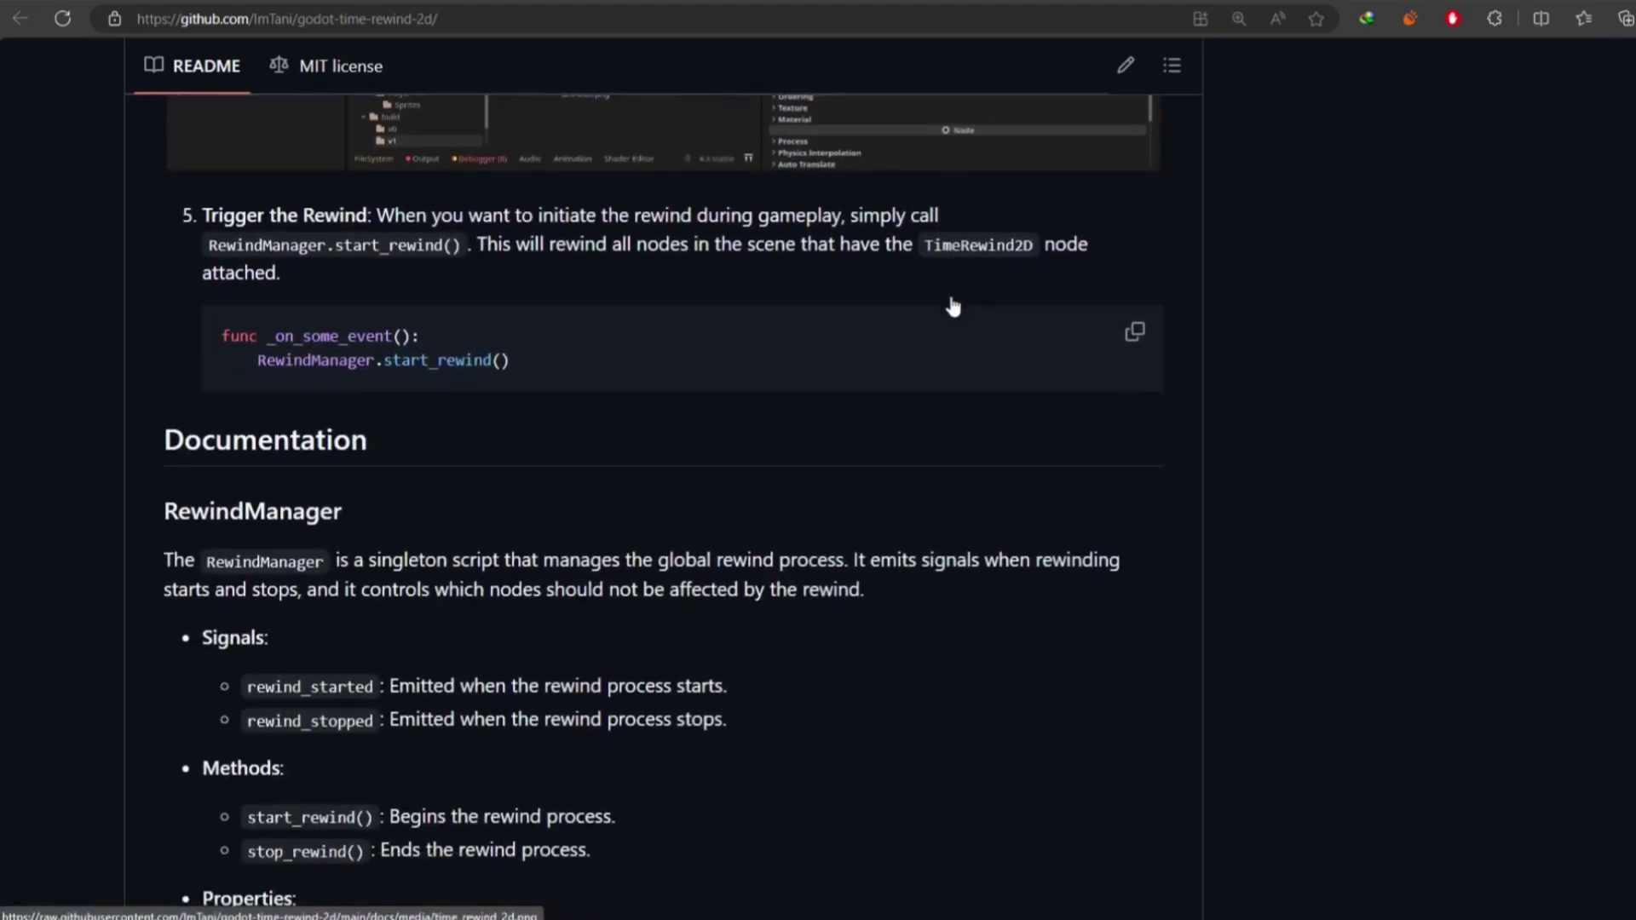
{"action": "scroll", "coordinate": [953, 305], "scroll_direction": "down", "scroll_amount": 11}
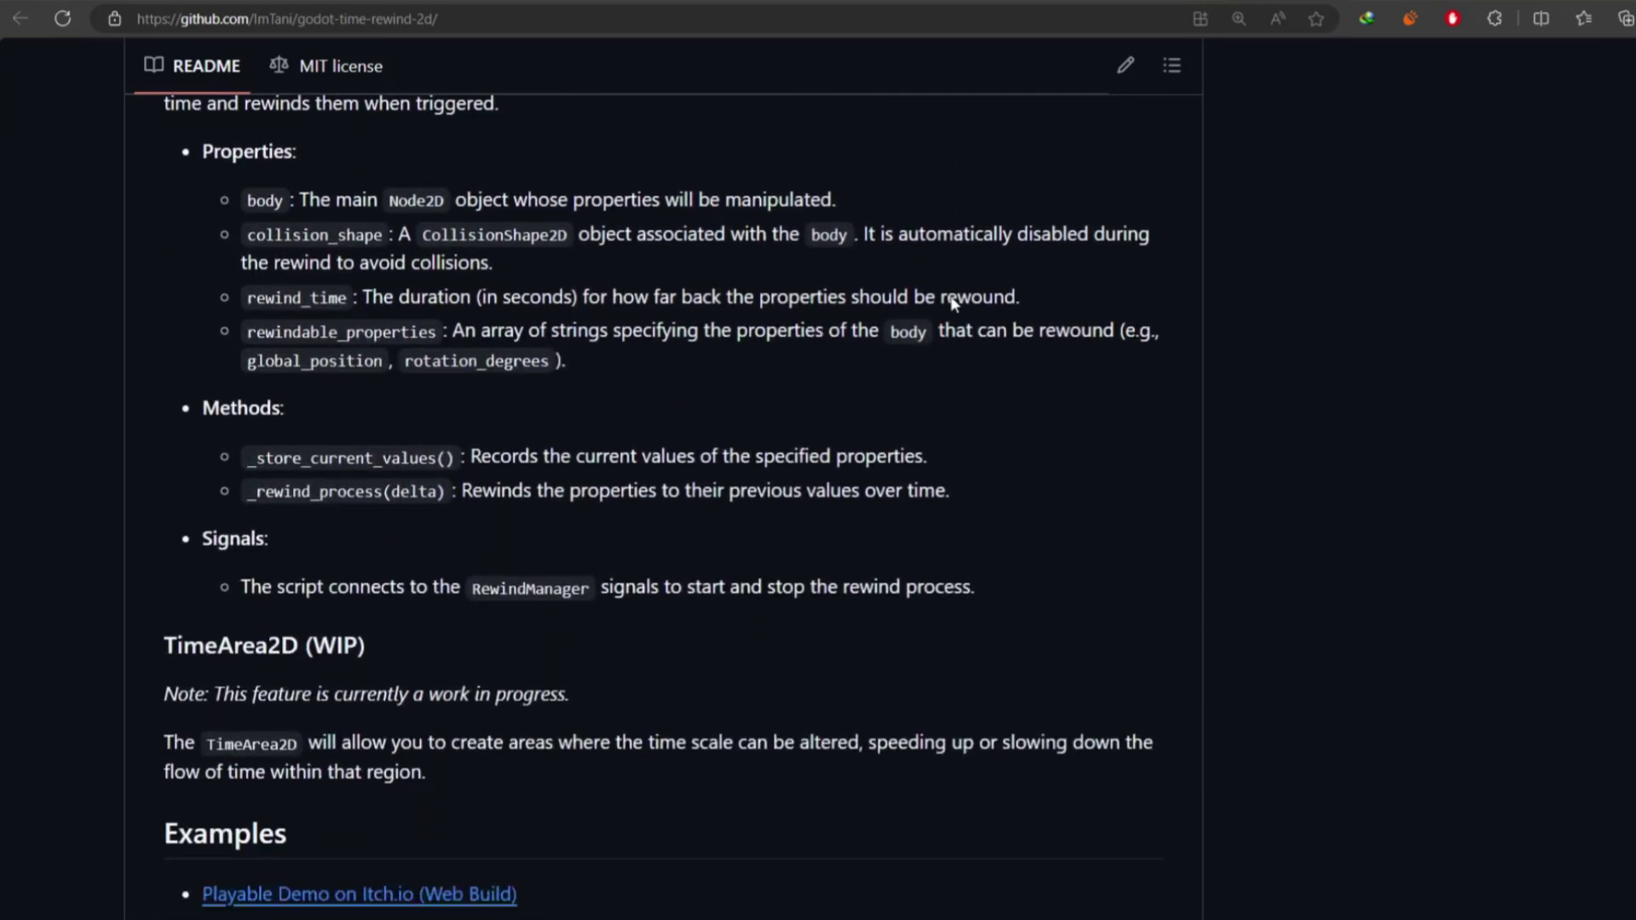
{"action": "scroll", "coordinate": [952, 303], "scroll_direction": "down", "scroll_amount": 4}
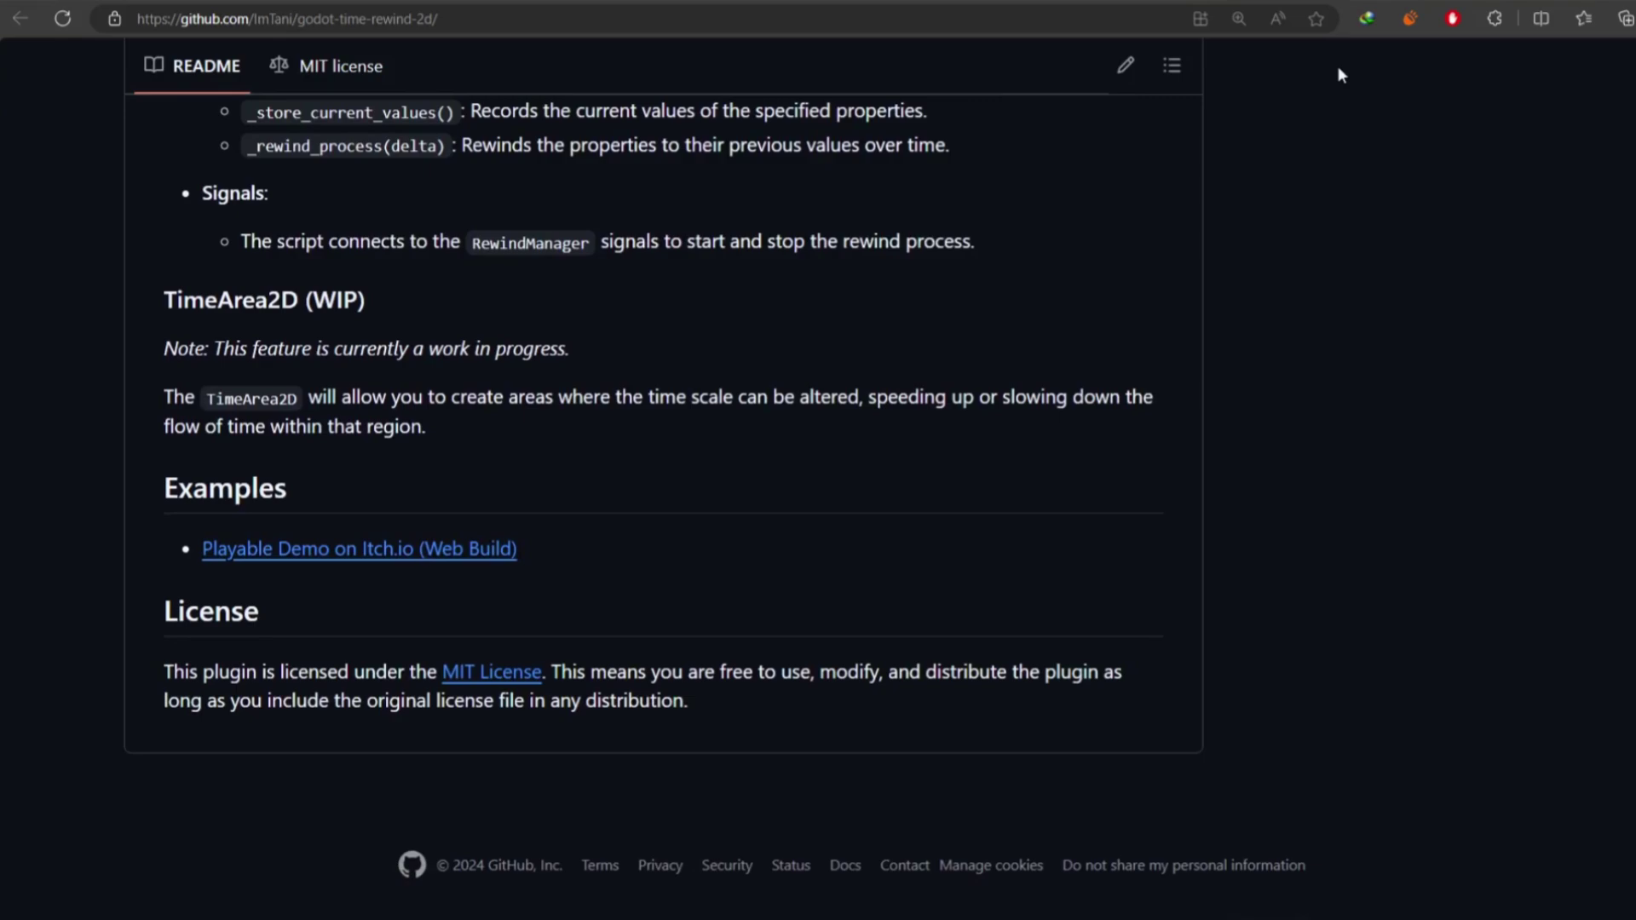
{"action": "left_click", "coordinate": [1414, 2]}
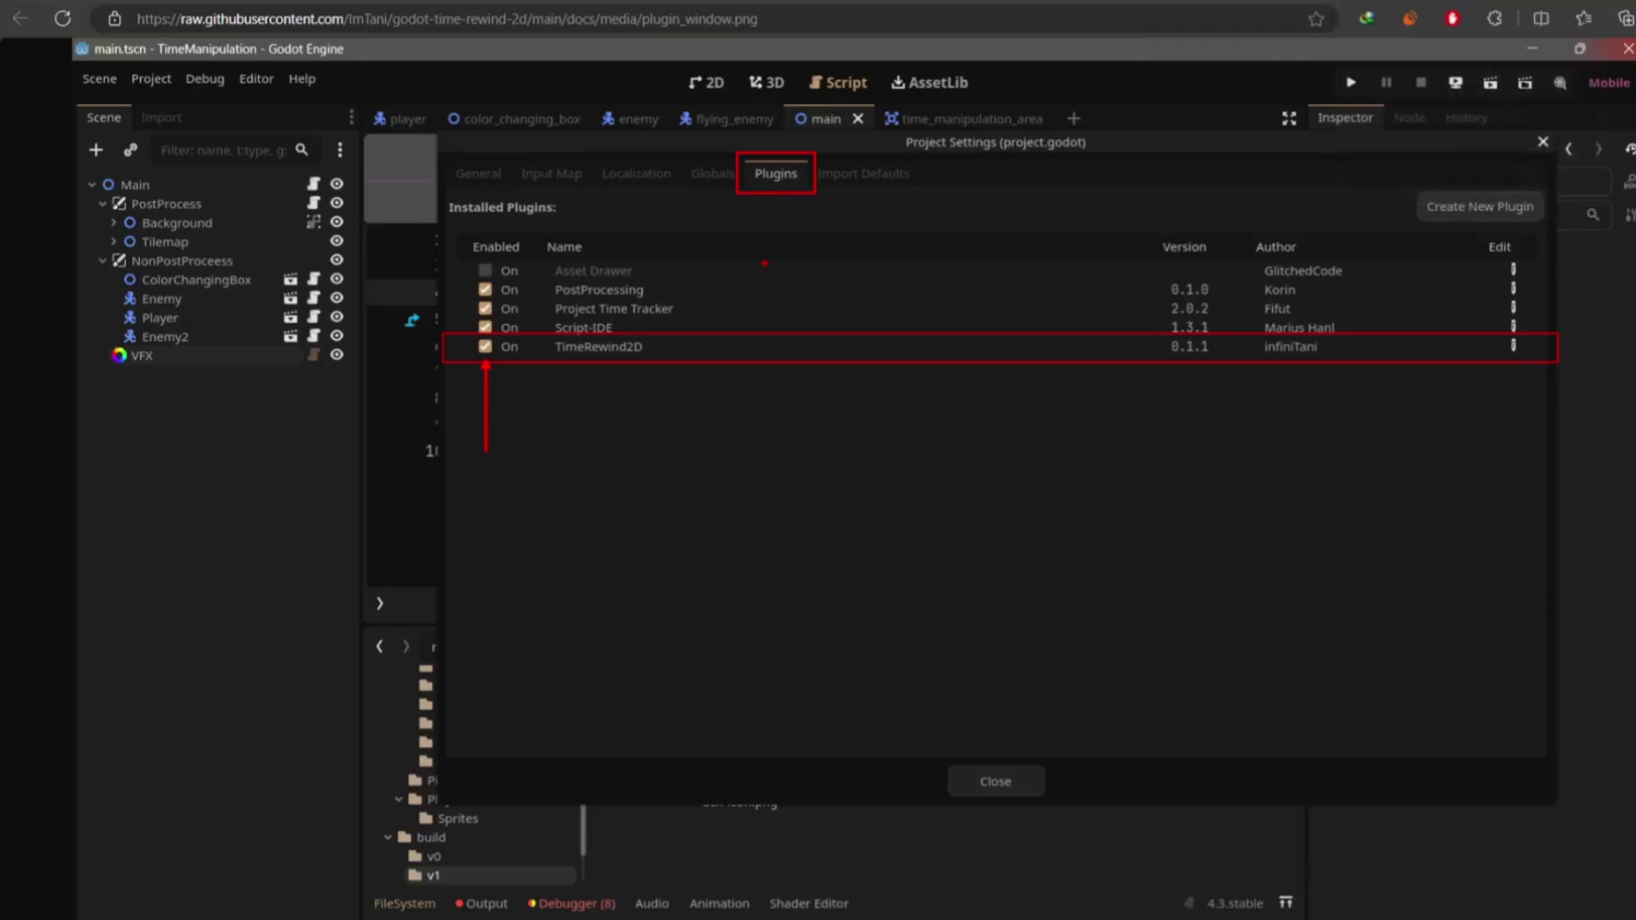
{"action": "key", "text": "ctrl+Tab"}
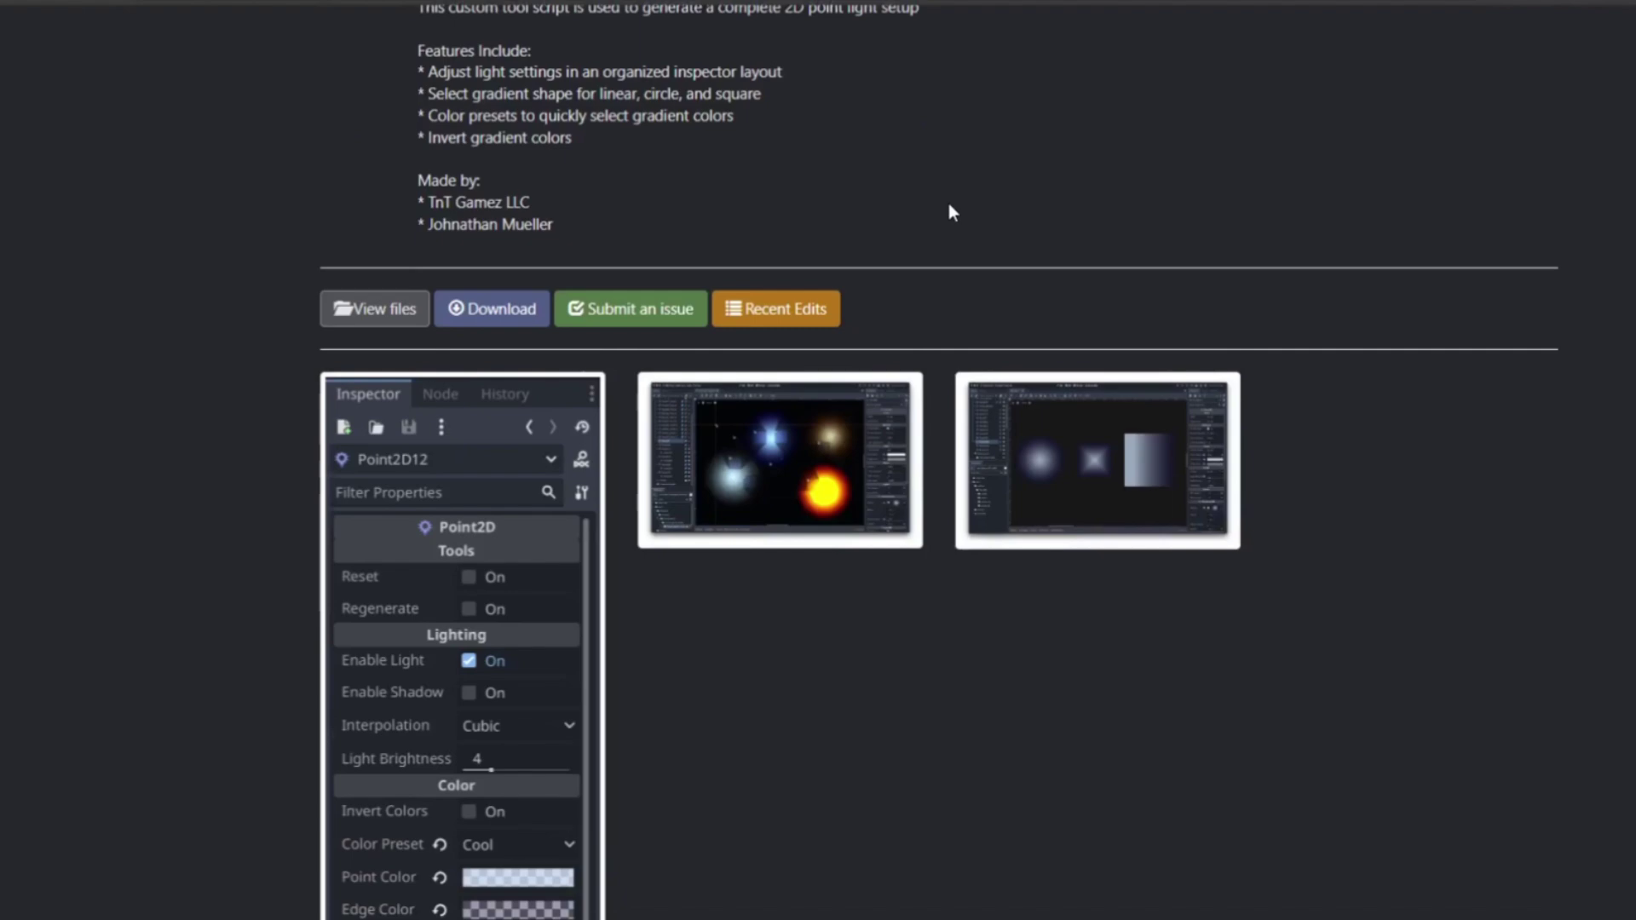
- Examine the Point2D asset page's feature description and preview images
{"action": "scroll", "coordinate": [948, 208], "scroll_direction": "down", "scroll_amount": 5}
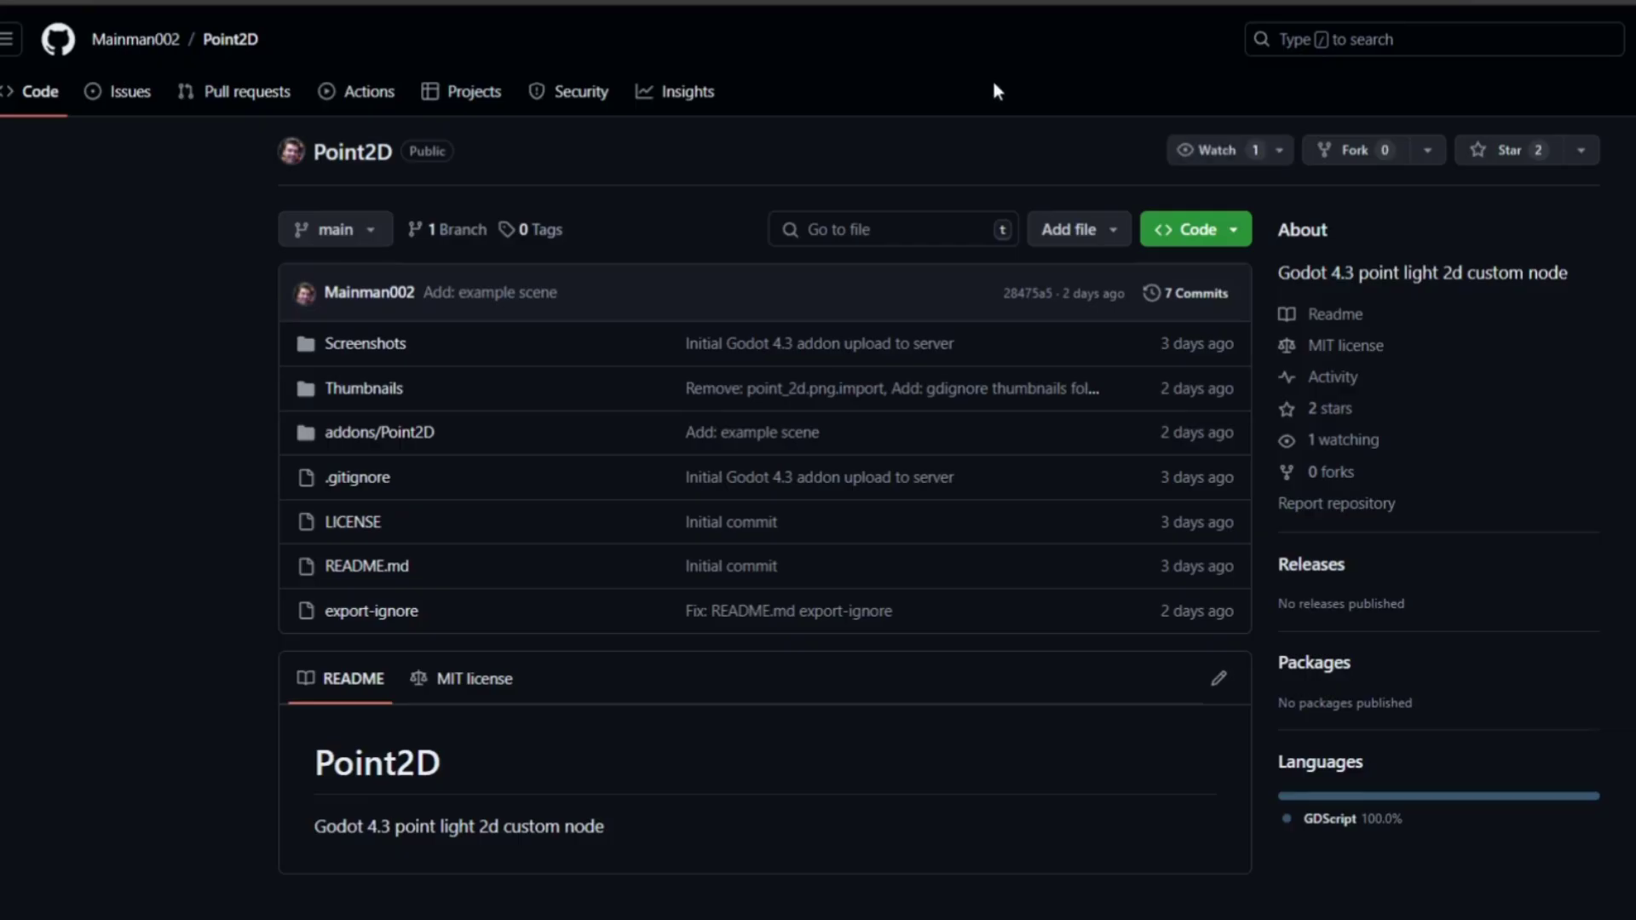
{"action": "scroll", "coordinate": [992, 94], "scroll_direction": "down", "scroll_amount": 1}
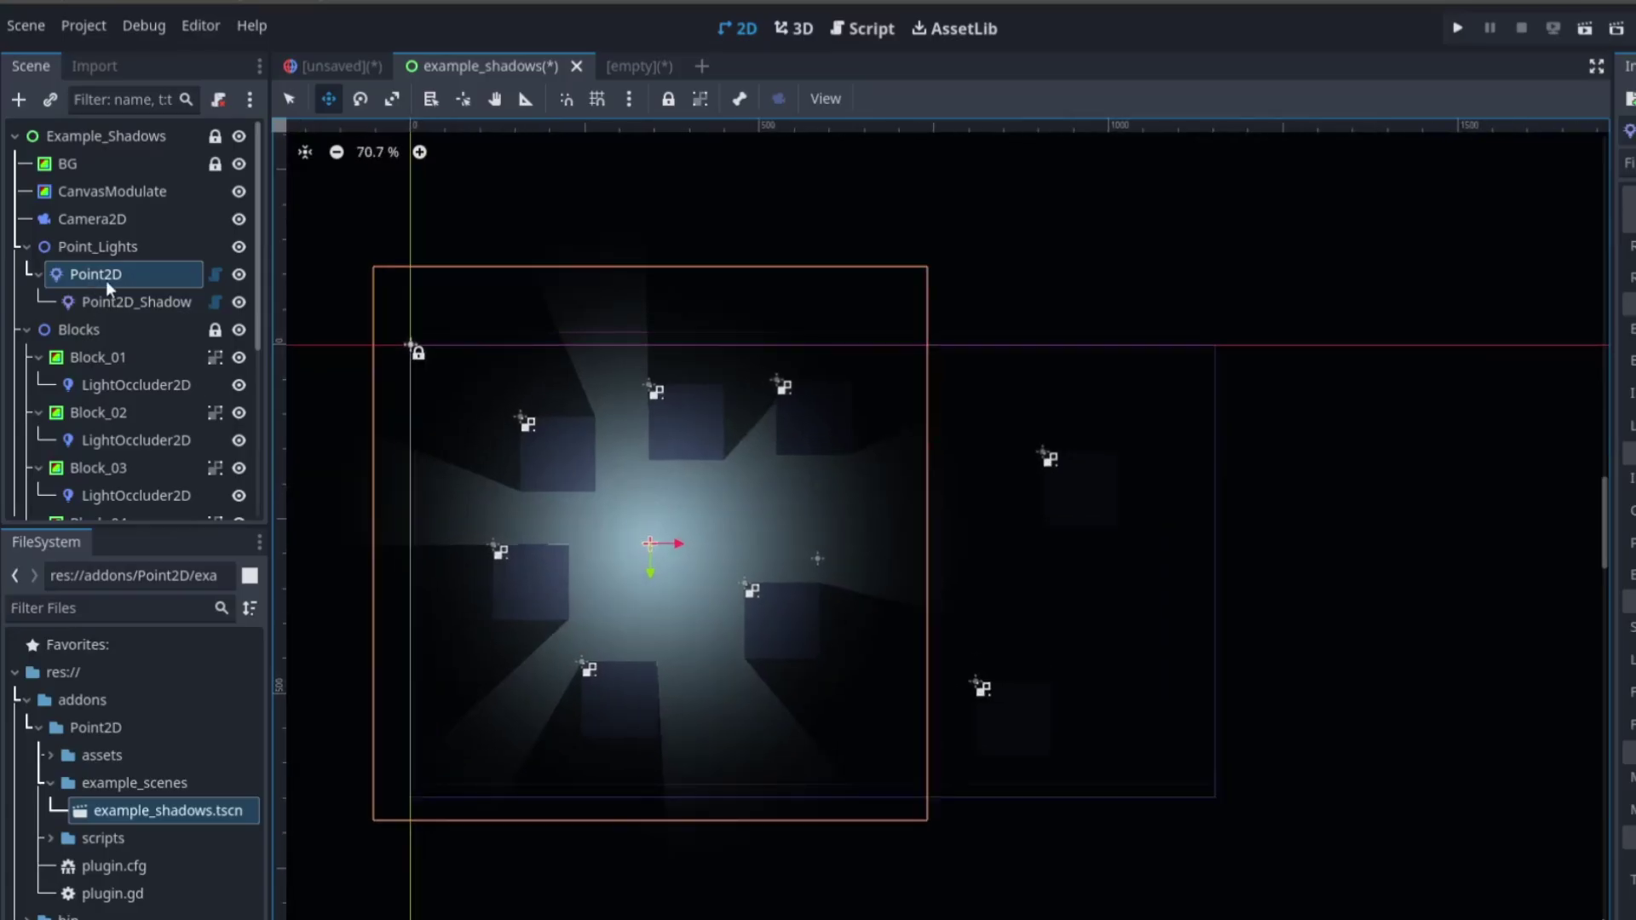
- Move the Point_Lights node diagonally toward the blocks in the example_shadows scene and select its Point2D child
{"action": "left_click", "coordinate": [96, 246]}
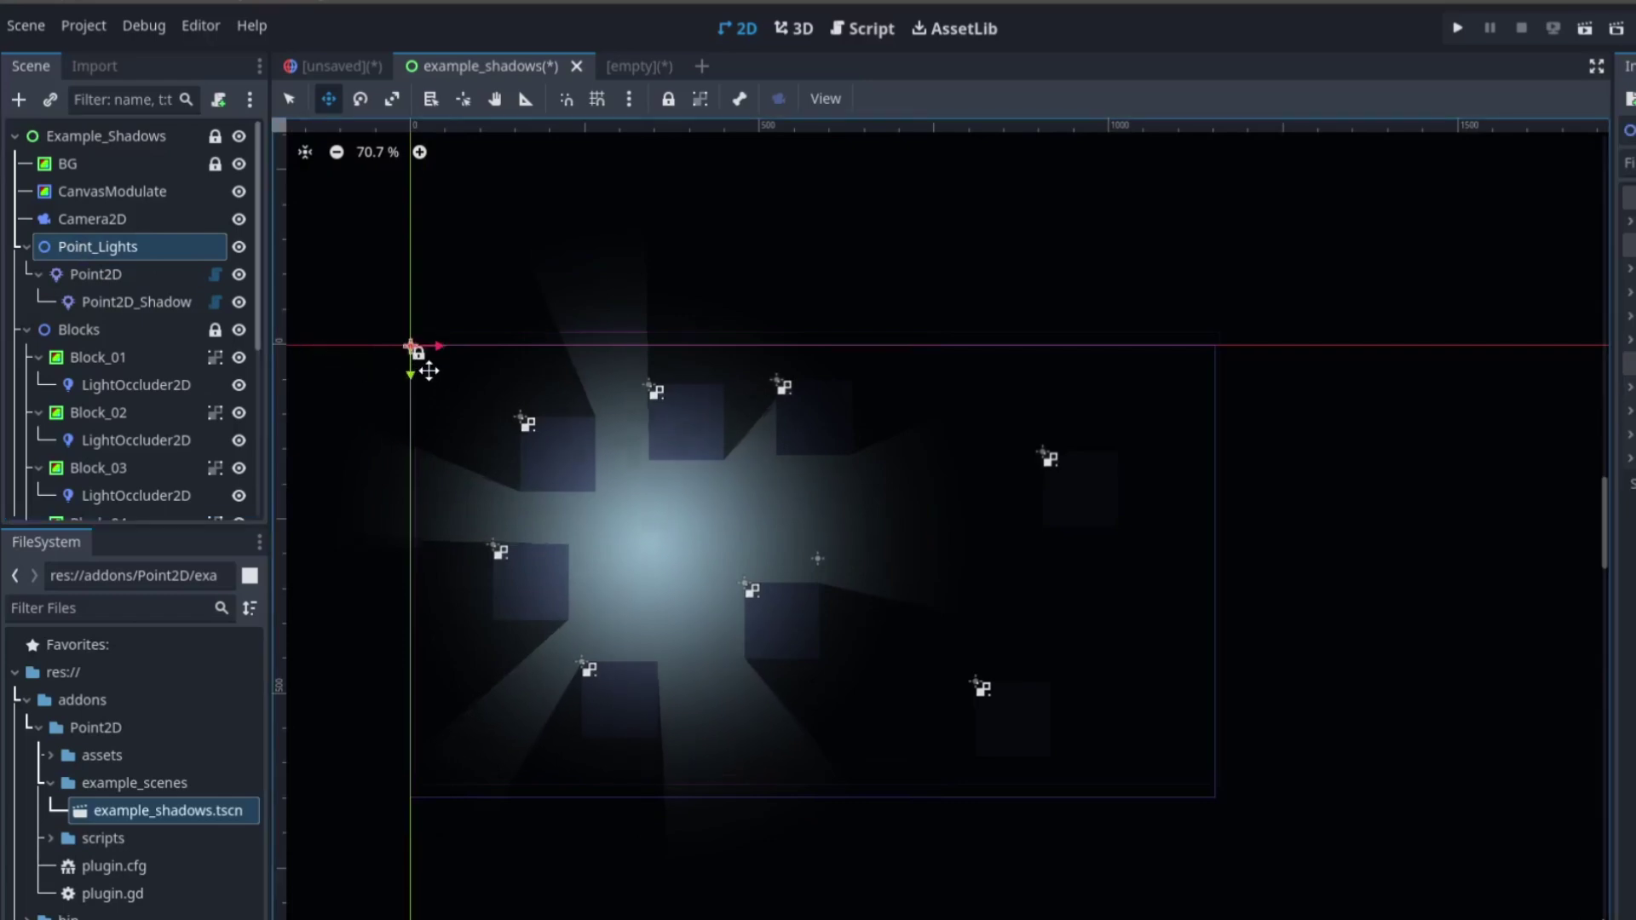
{"action": "left_click_drag", "start_coordinate": [429, 370], "coordinate": [485, 405]}
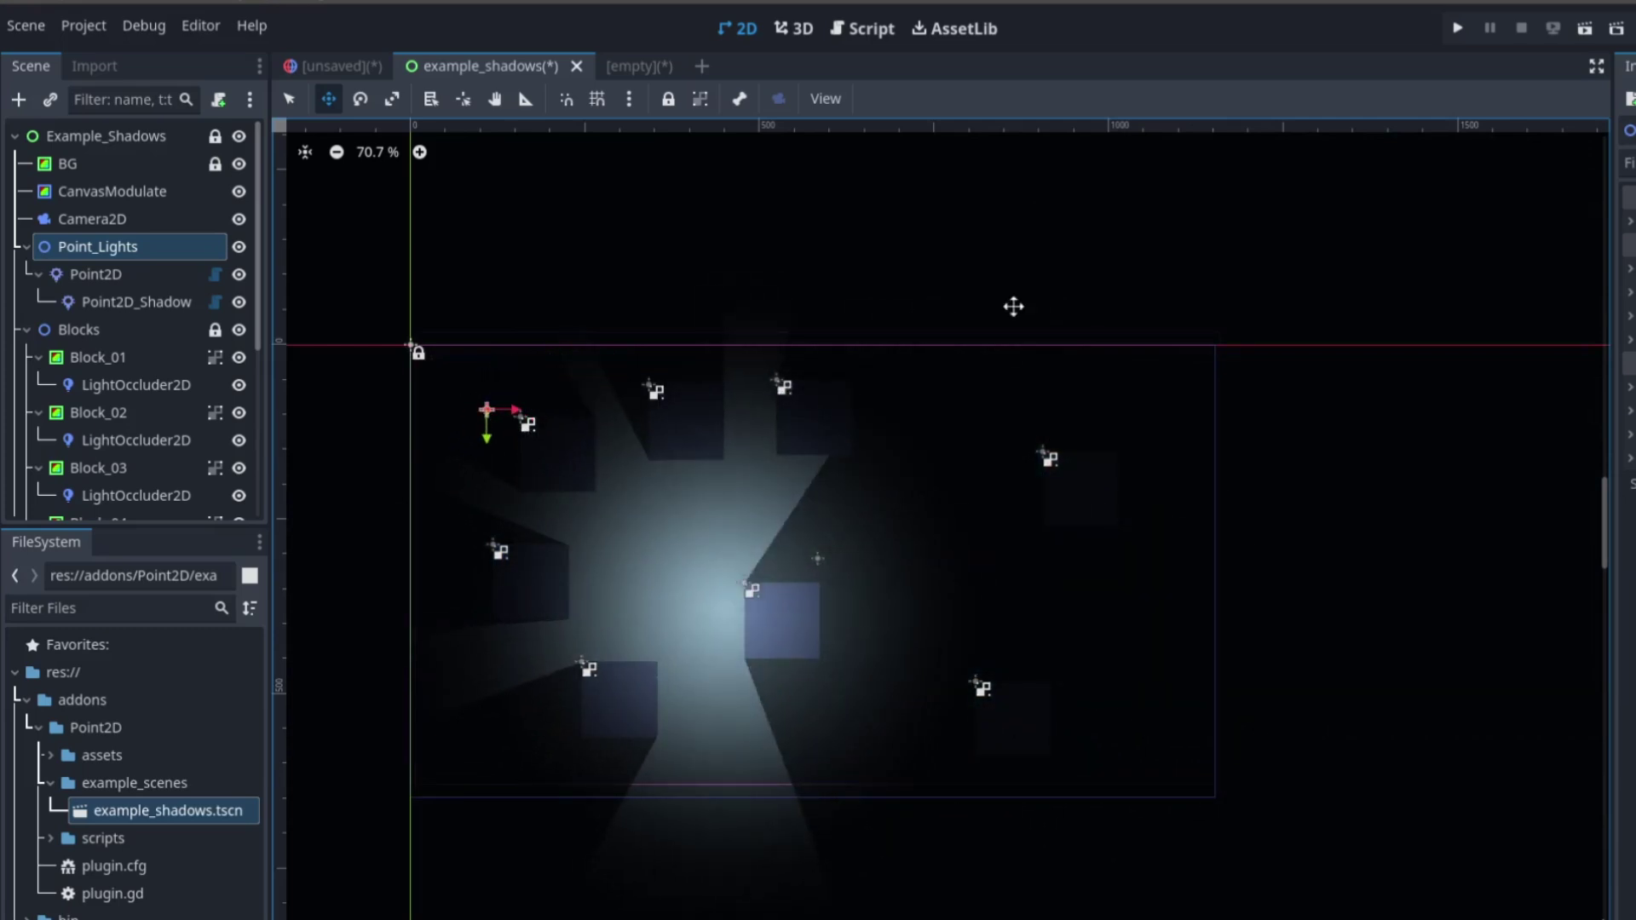
{"action": "left_click", "coordinate": [117, 281]}
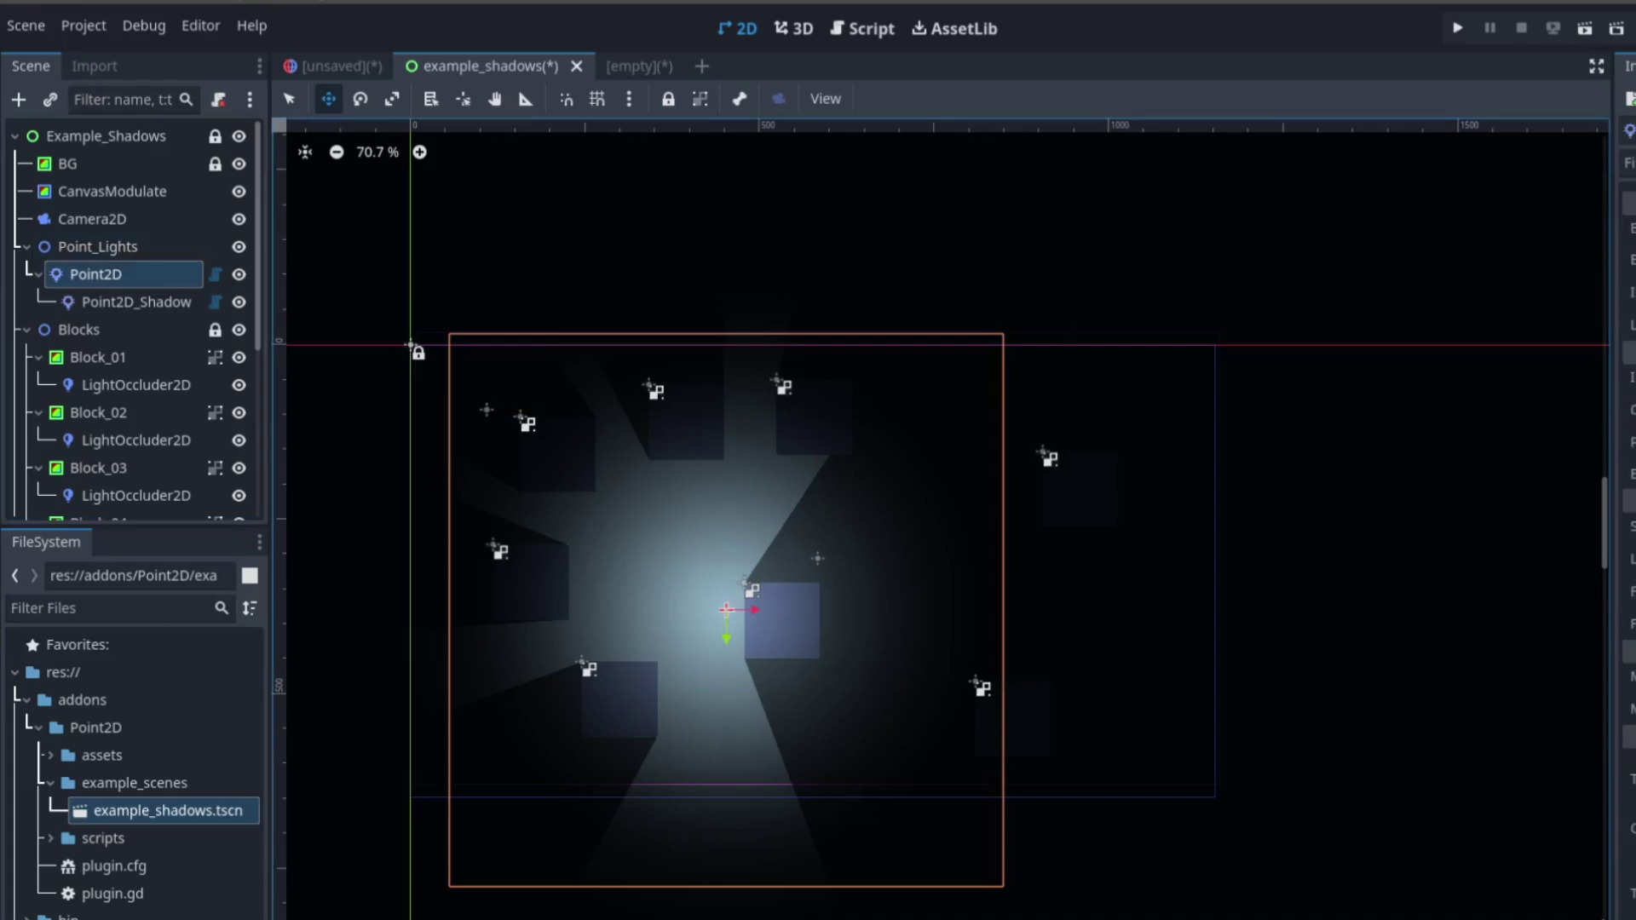
{"action": "left_click", "coordinate": [1628, 426]}
{"action": "left_click", "coordinate": [1594, 538]}
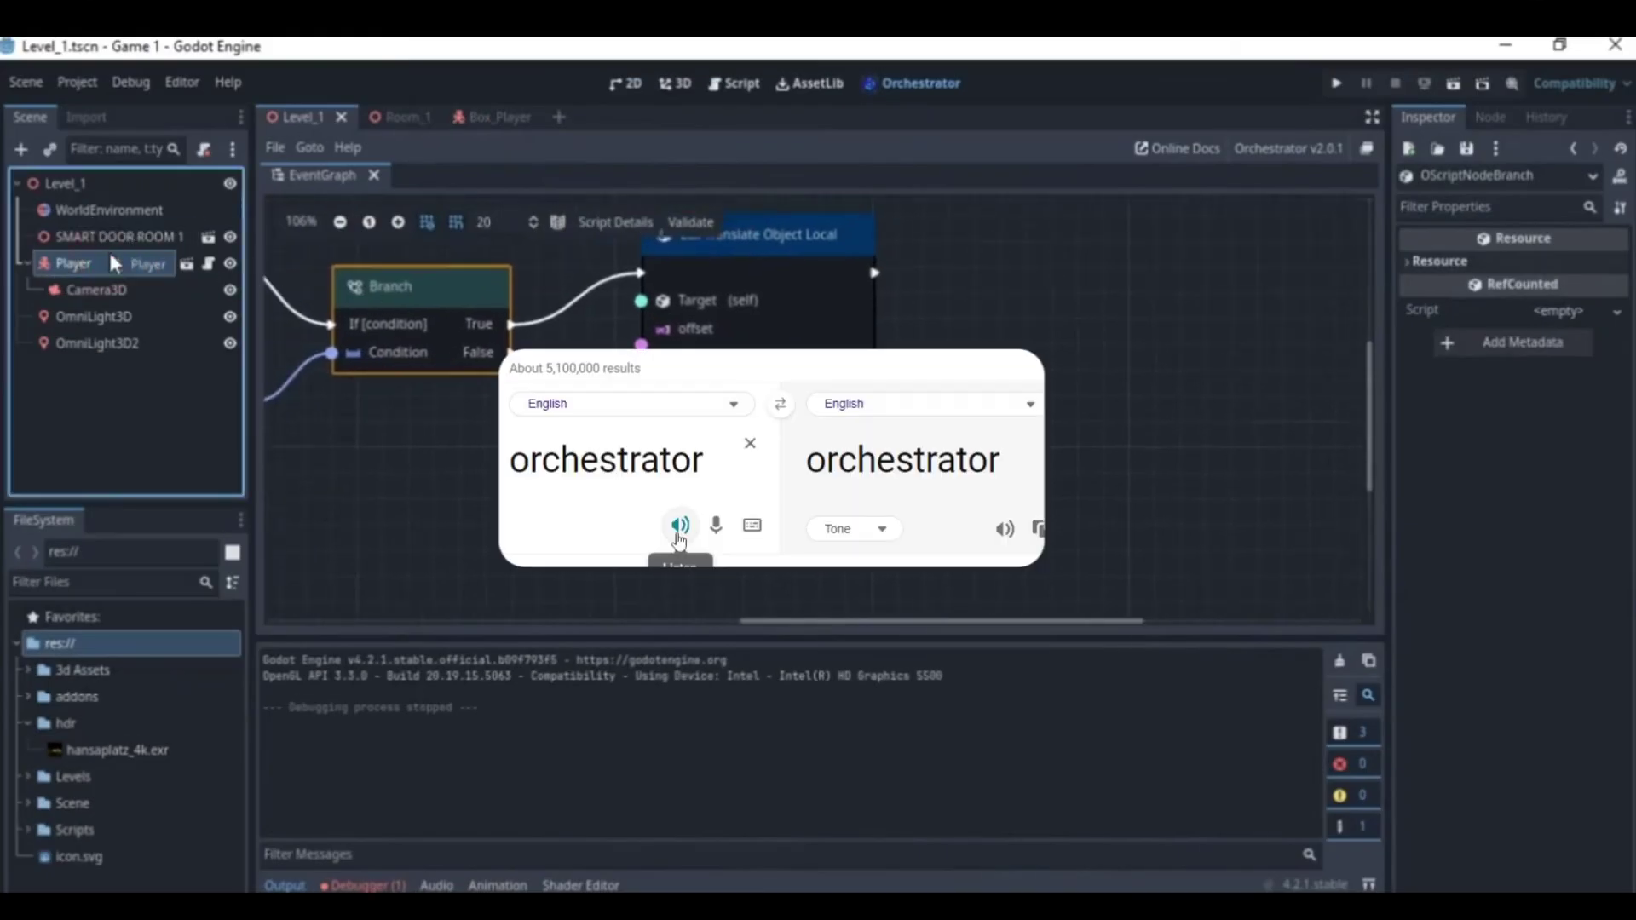
- Add a Call Translate Object Local node to the event graph beside the lower Branch node
{"action": "middle_click_drag", "start_coordinate": [591, 360], "coordinate": [652, 432]}
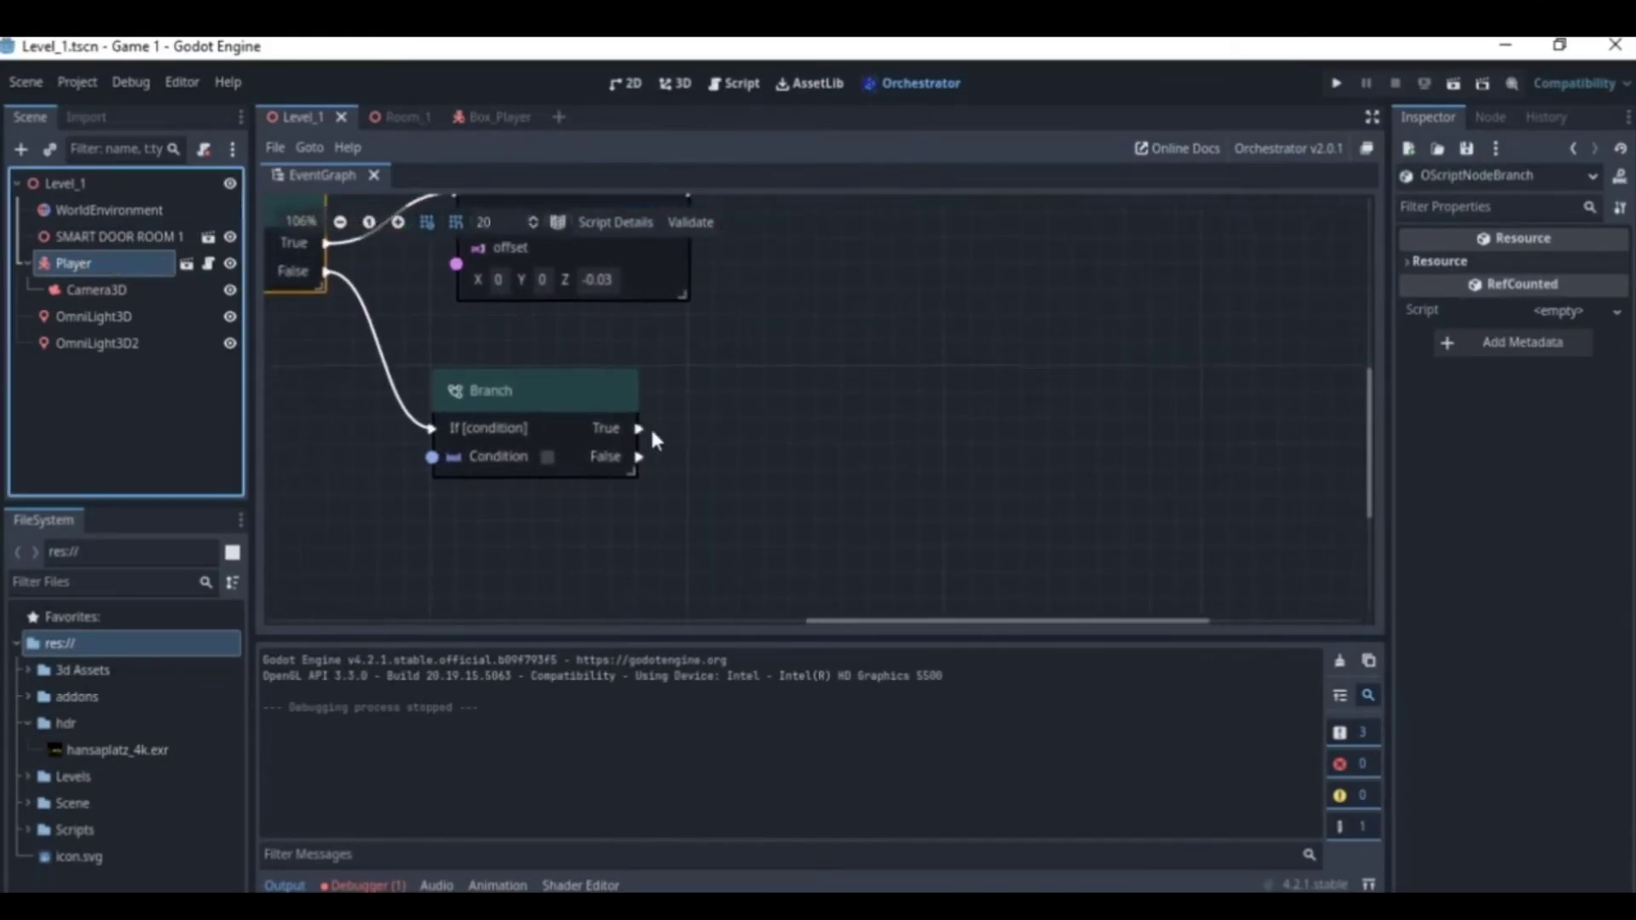
{"action": "left_click_drag", "start_coordinate": [639, 457], "coordinate": [801, 463]}
{"action": "type", "text": "TRANS"}
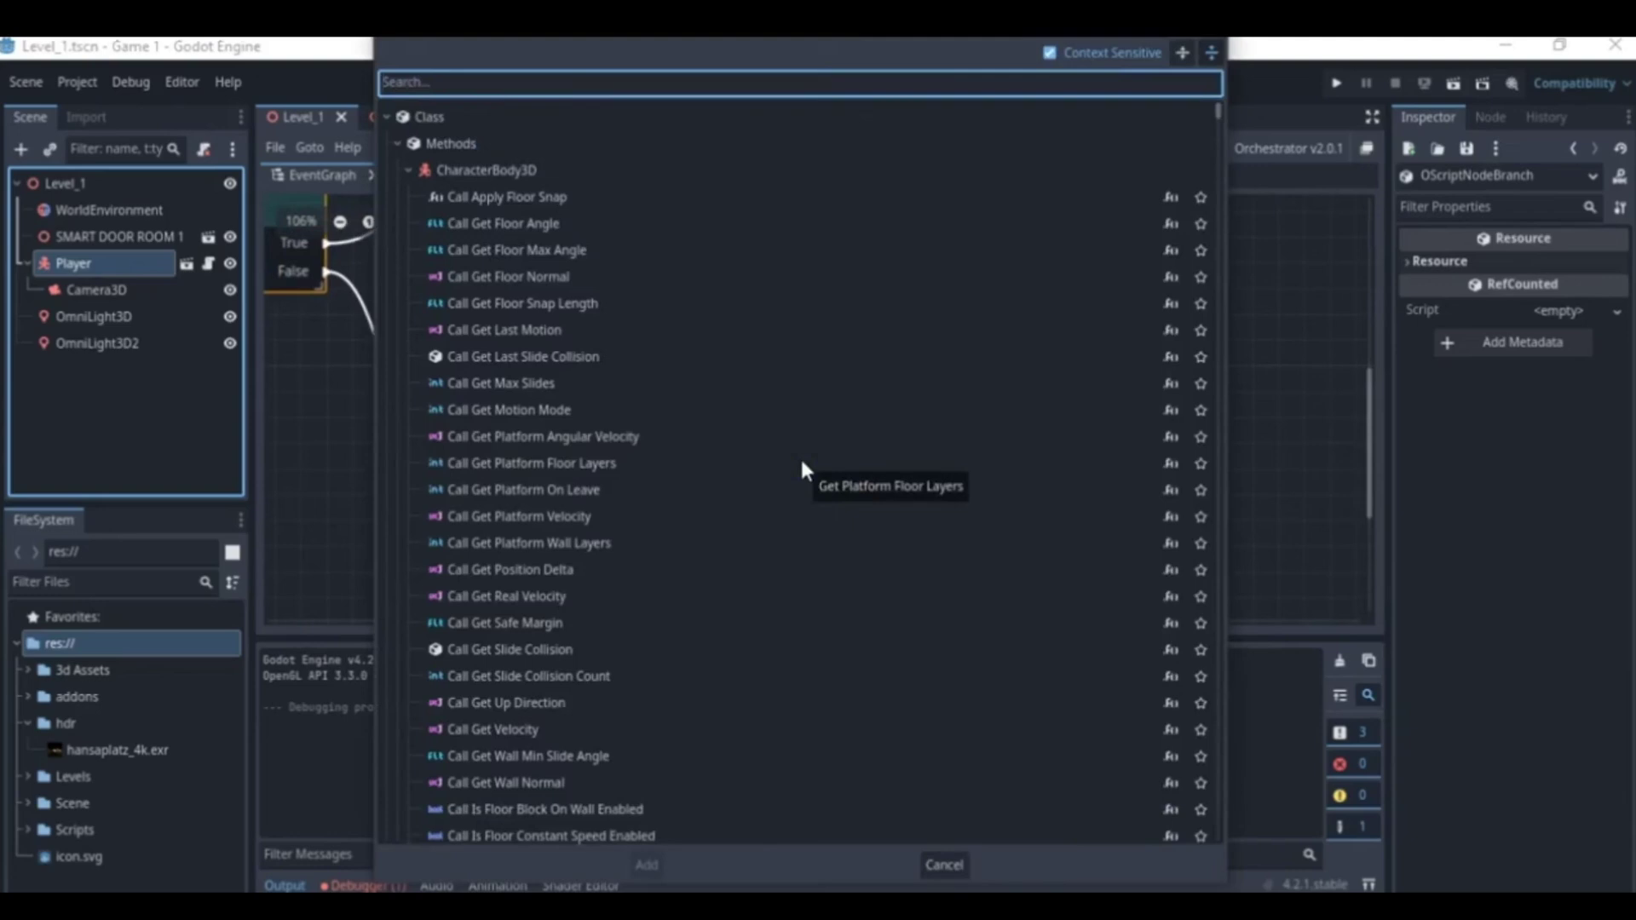
{"action": "type", "text": "LAT"}
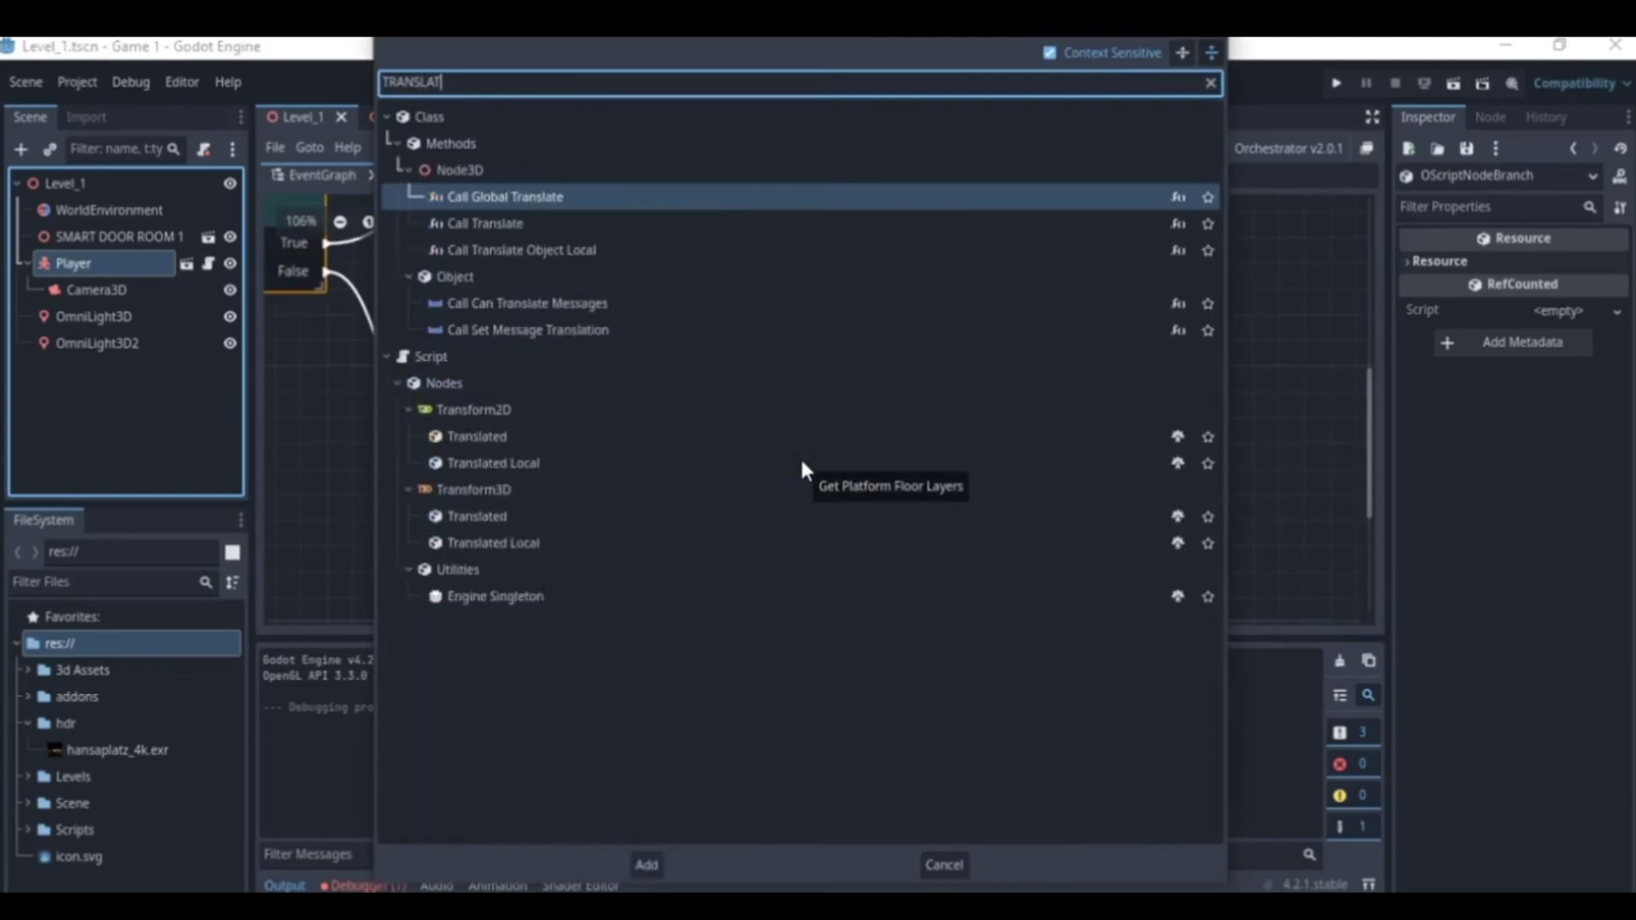
{"action": "left_click", "coordinate": [593, 249]}
{"action": "left_click", "coordinate": [647, 865]}
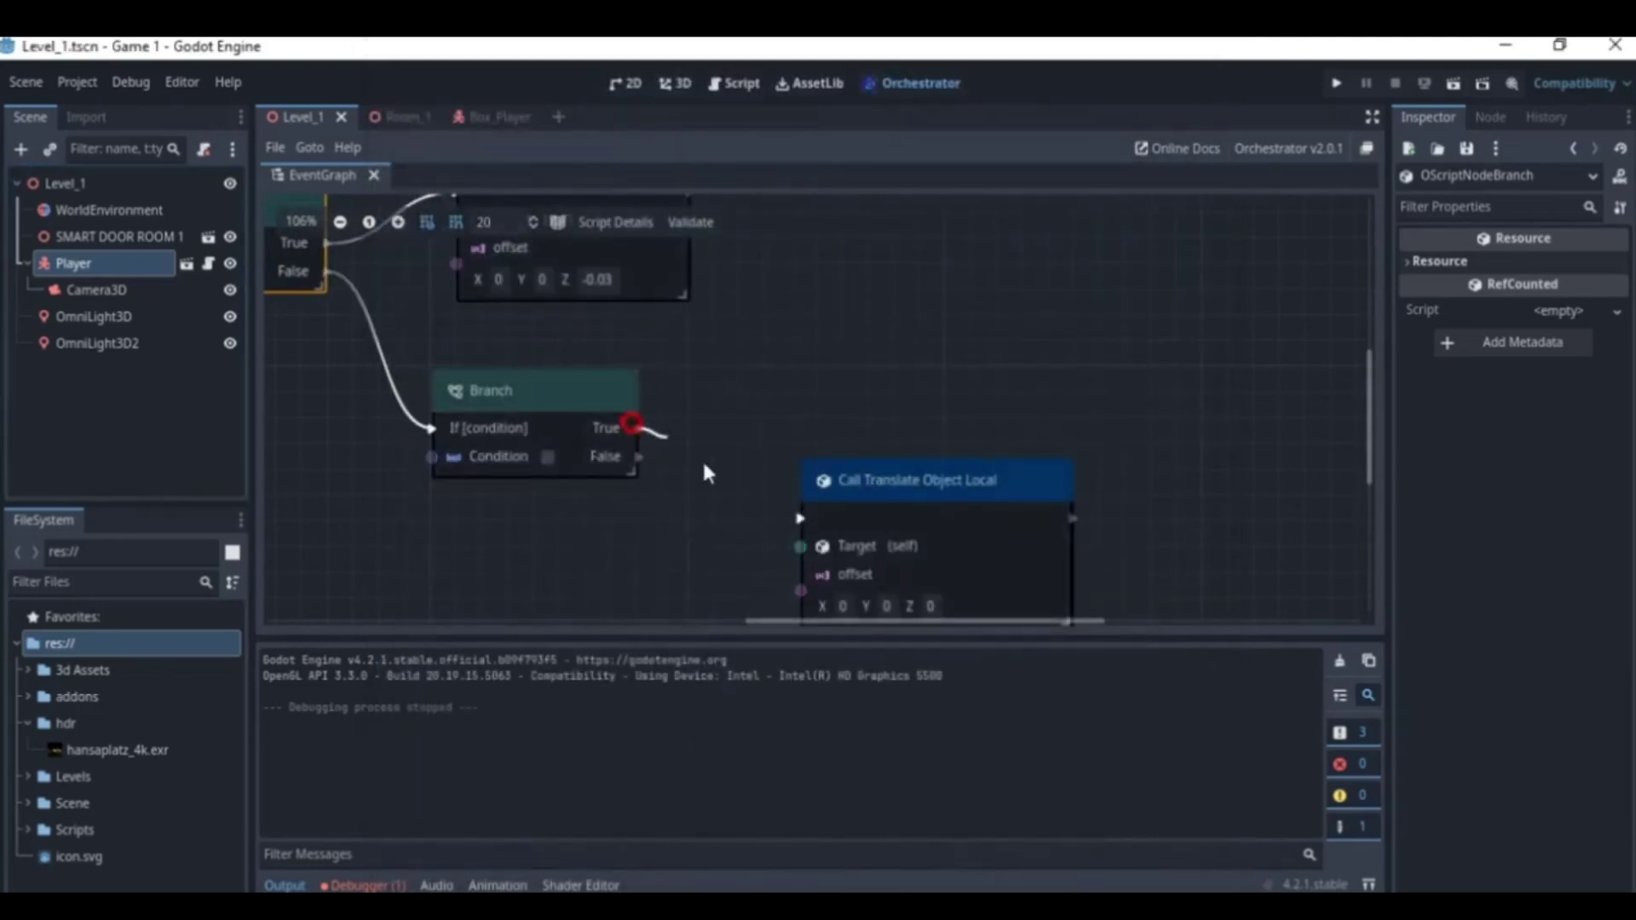
- Connect the lower Branch's True output to the new Call Translate Object Local node and set its Z offset to -0.03
{"action": "left_click_drag", "start_coordinate": [704, 464], "coordinate": [836, 509]}
{"action": "left_click", "coordinate": [1213, 80]}
{"action": "left_click_drag", "start_coordinate": [959, 517], "coordinate": [923, 423]}
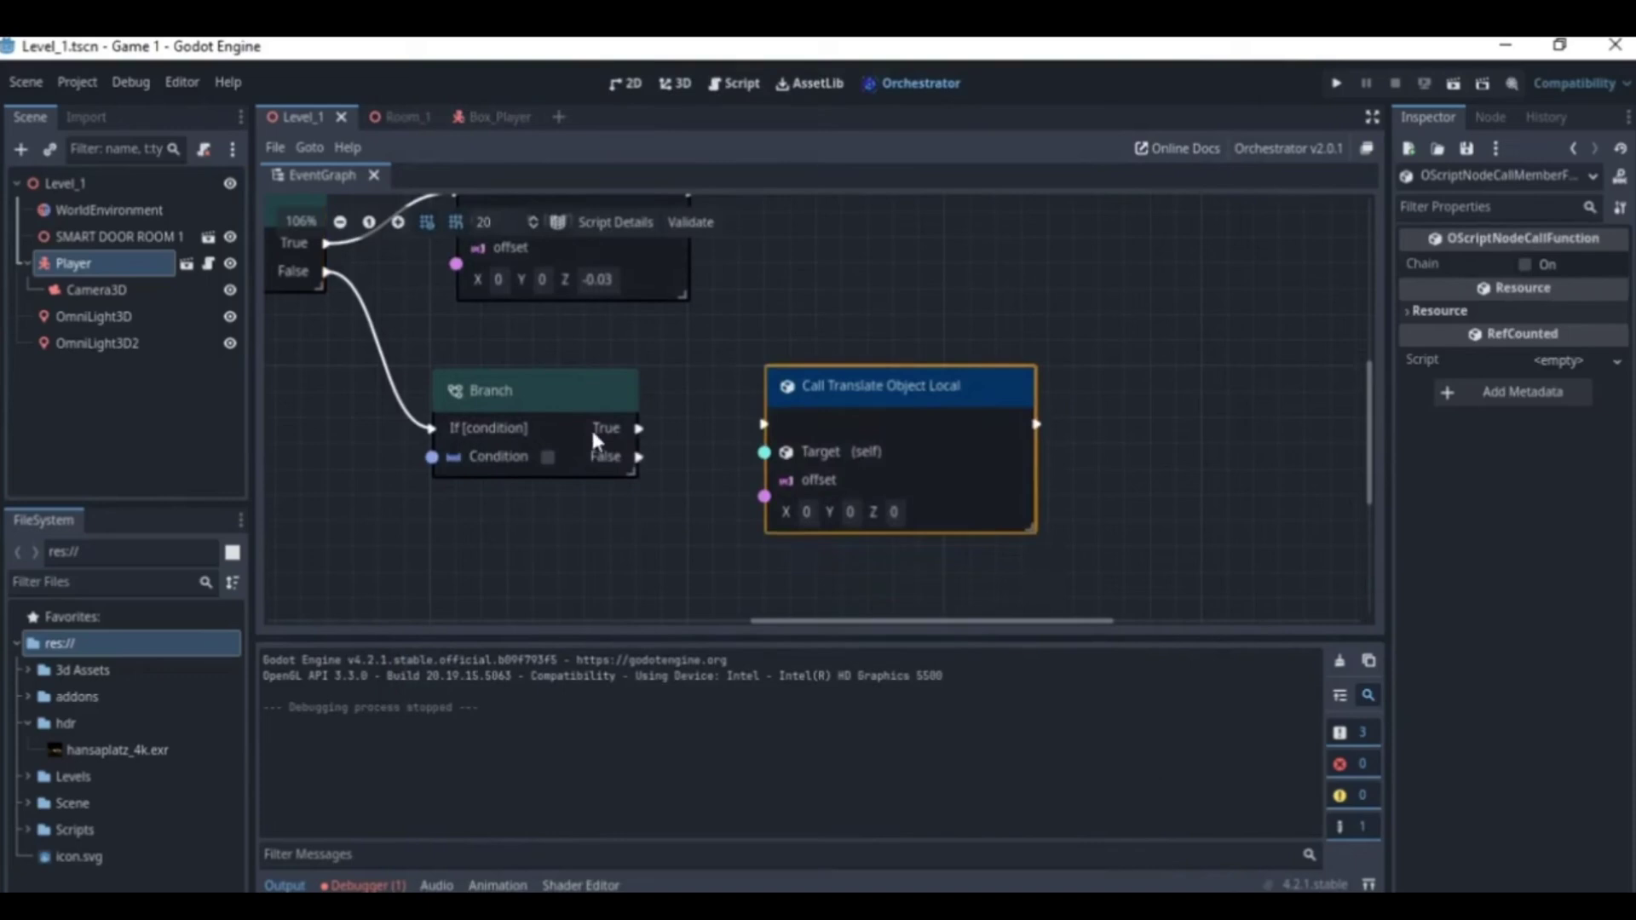
{"action": "scroll", "coordinate": [809, 518], "scroll_direction": "up", "scroll_amount": 1, "text": "ctrl"}
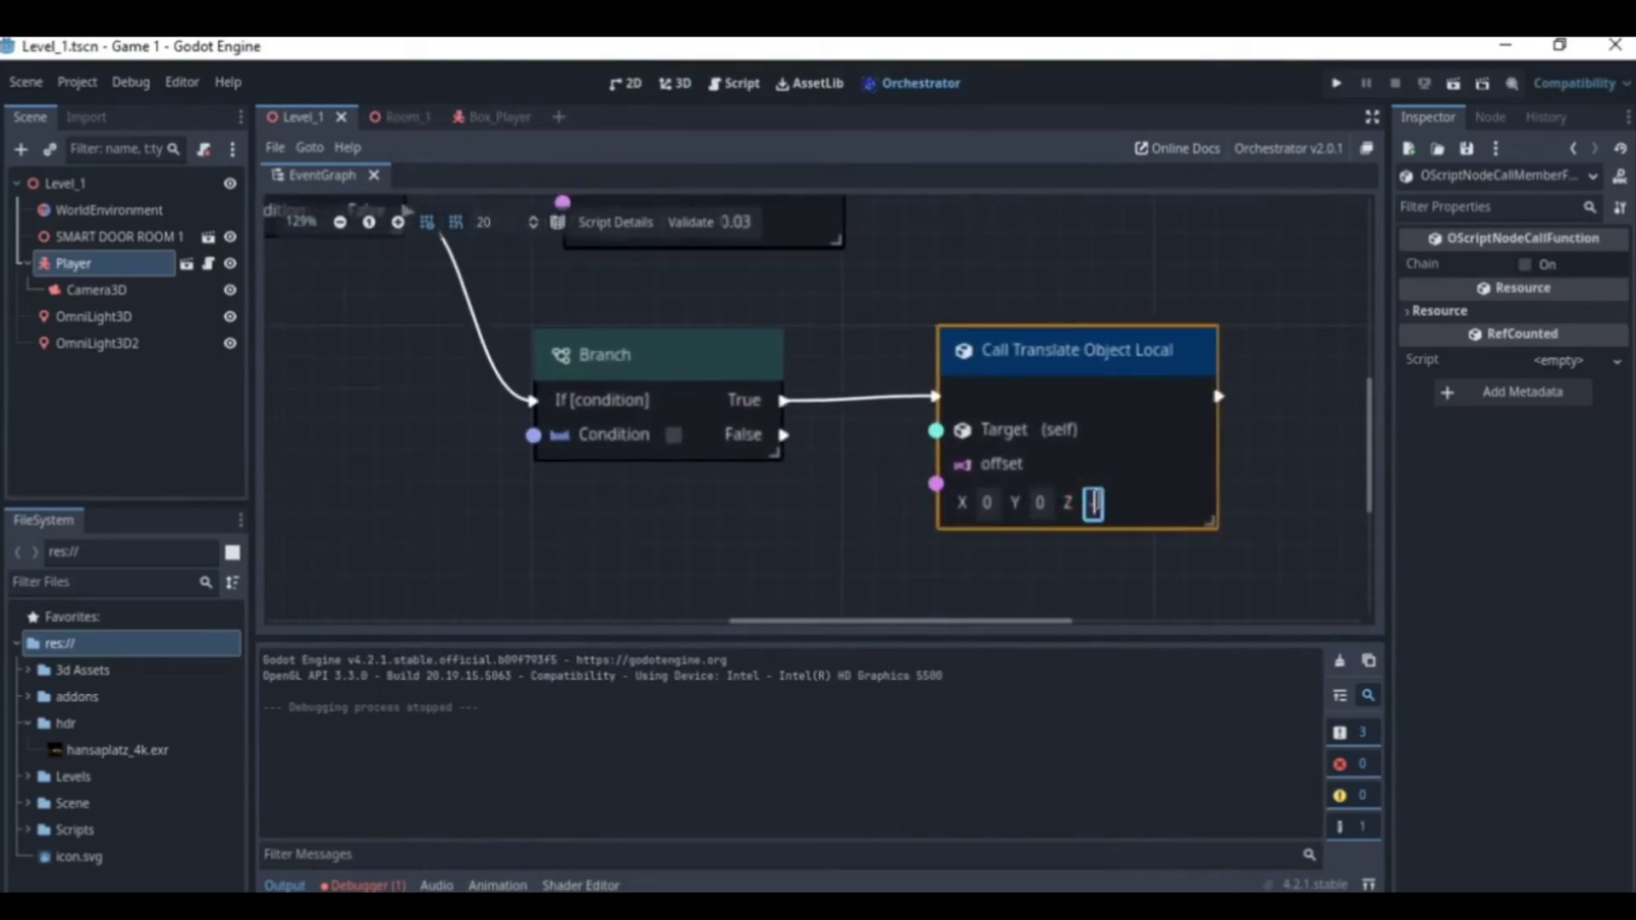
{"action": "left_click", "coordinate": [803, 552]}
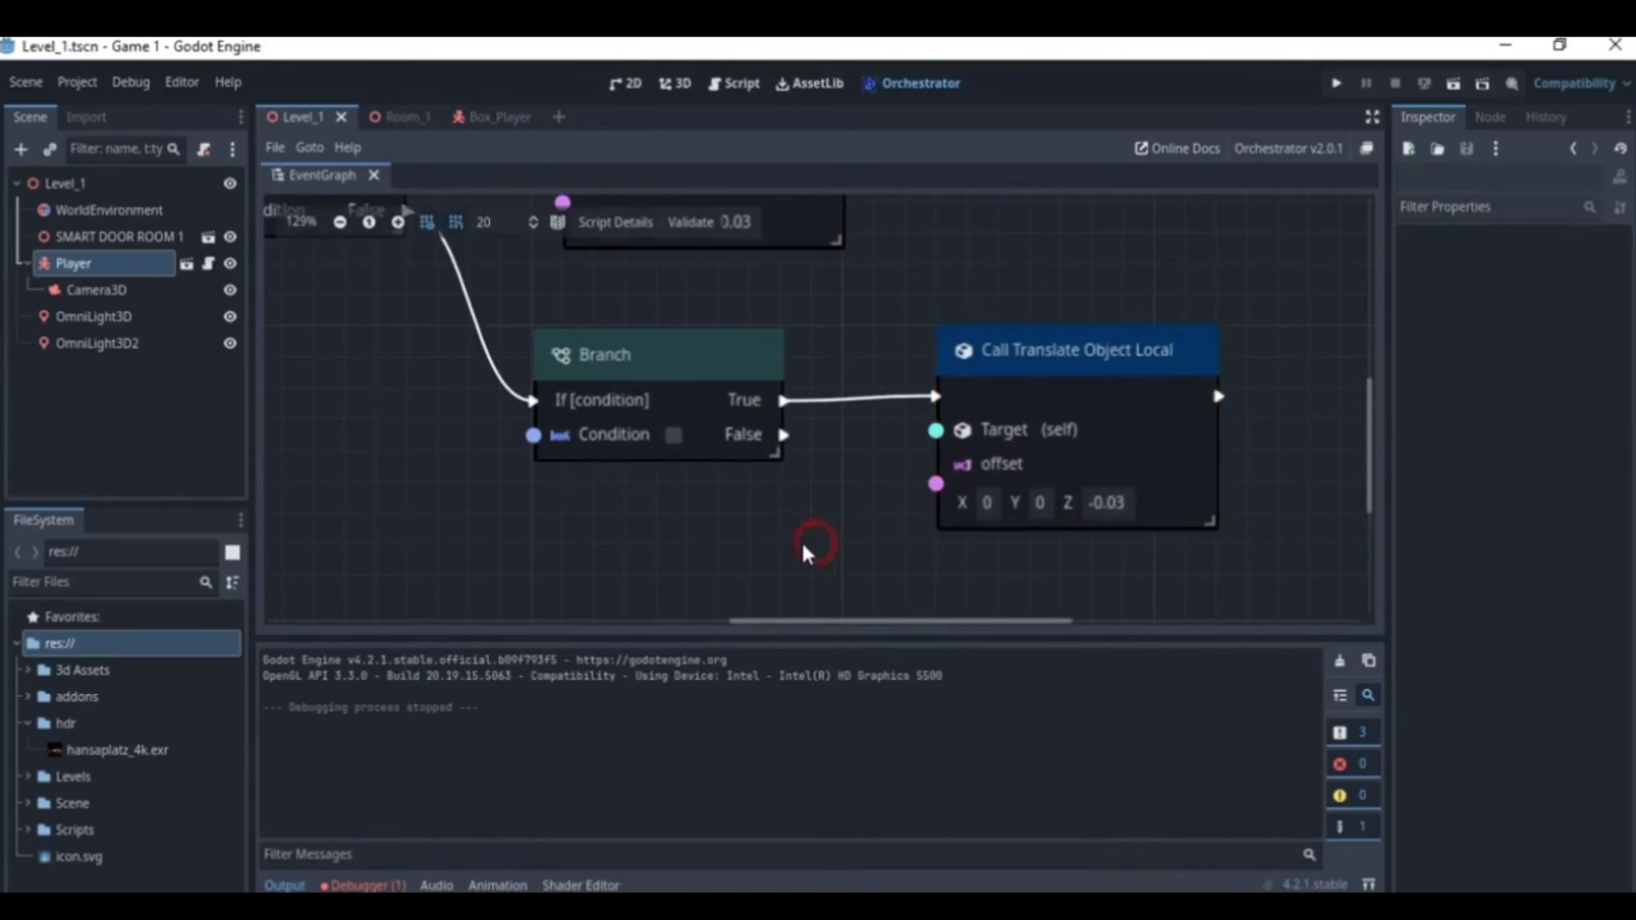
- Add an input Action node feeding the lower Branch's Condition and set its action to ui_down
{"action": "scroll", "coordinate": [803, 546], "scroll_direction": "down", "scroll_amount": 3, "text": "ctrl"}
{"action": "middle_click_drag", "start_coordinate": [304, 335], "coordinate": [474, 309]}
{"action": "left_click_drag", "start_coordinate": [821, 433], "coordinate": [668, 443]}
{"action": "type", "text": "input"}
{"action": "key", "text": "Return"}
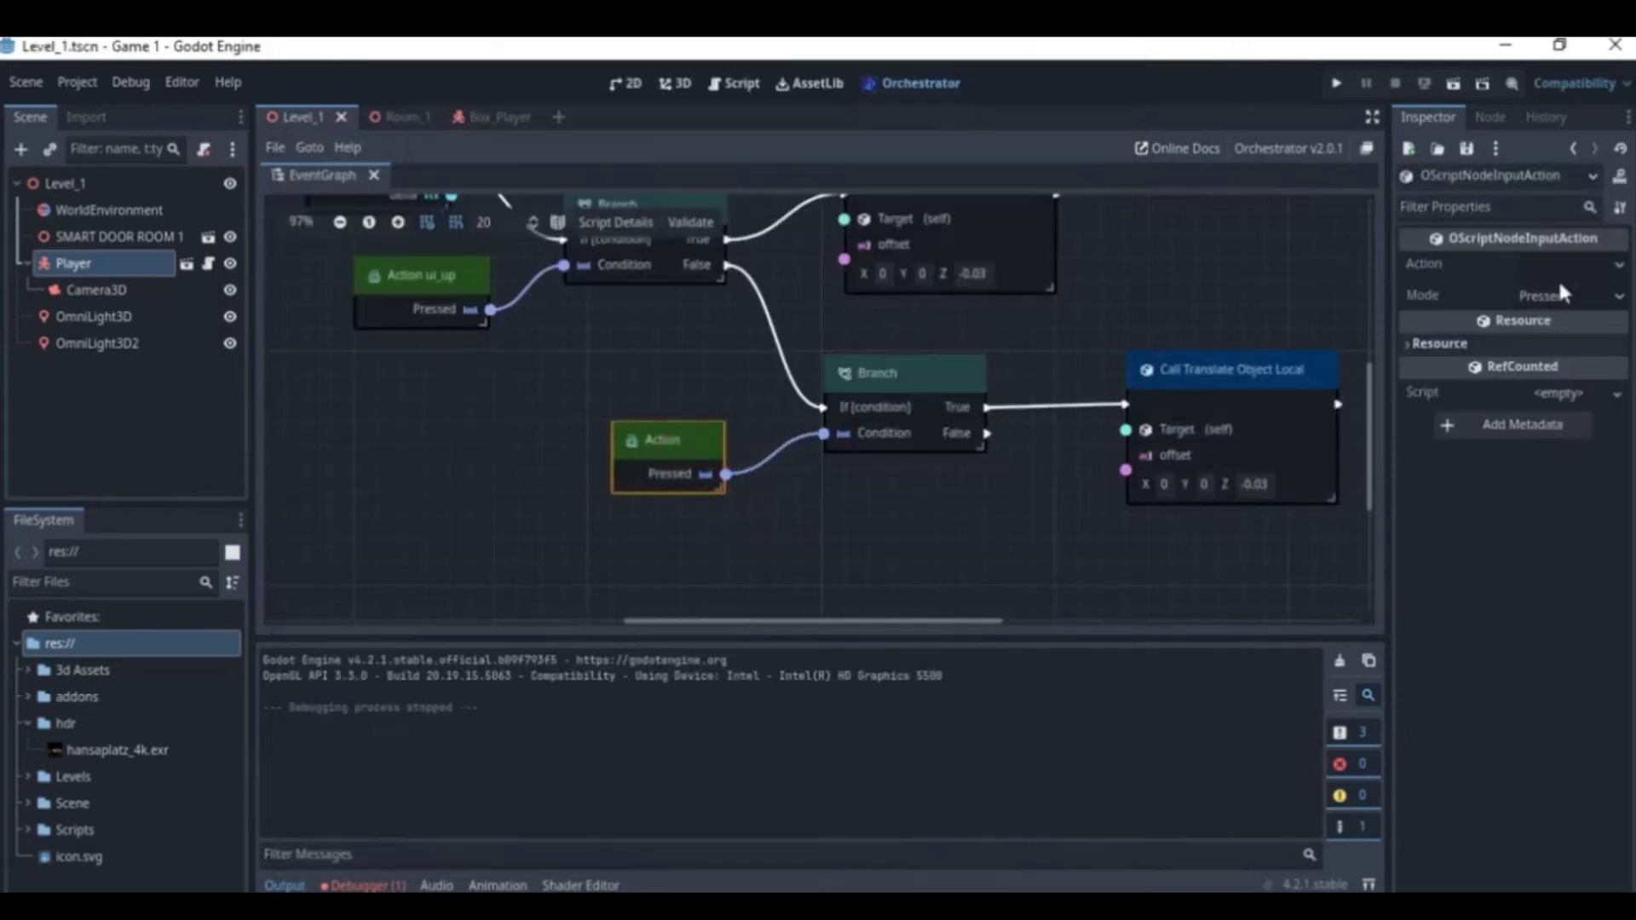
{"action": "left_click", "coordinate": [1618, 265]}
{"action": "left_click", "coordinate": [1406, 256]}
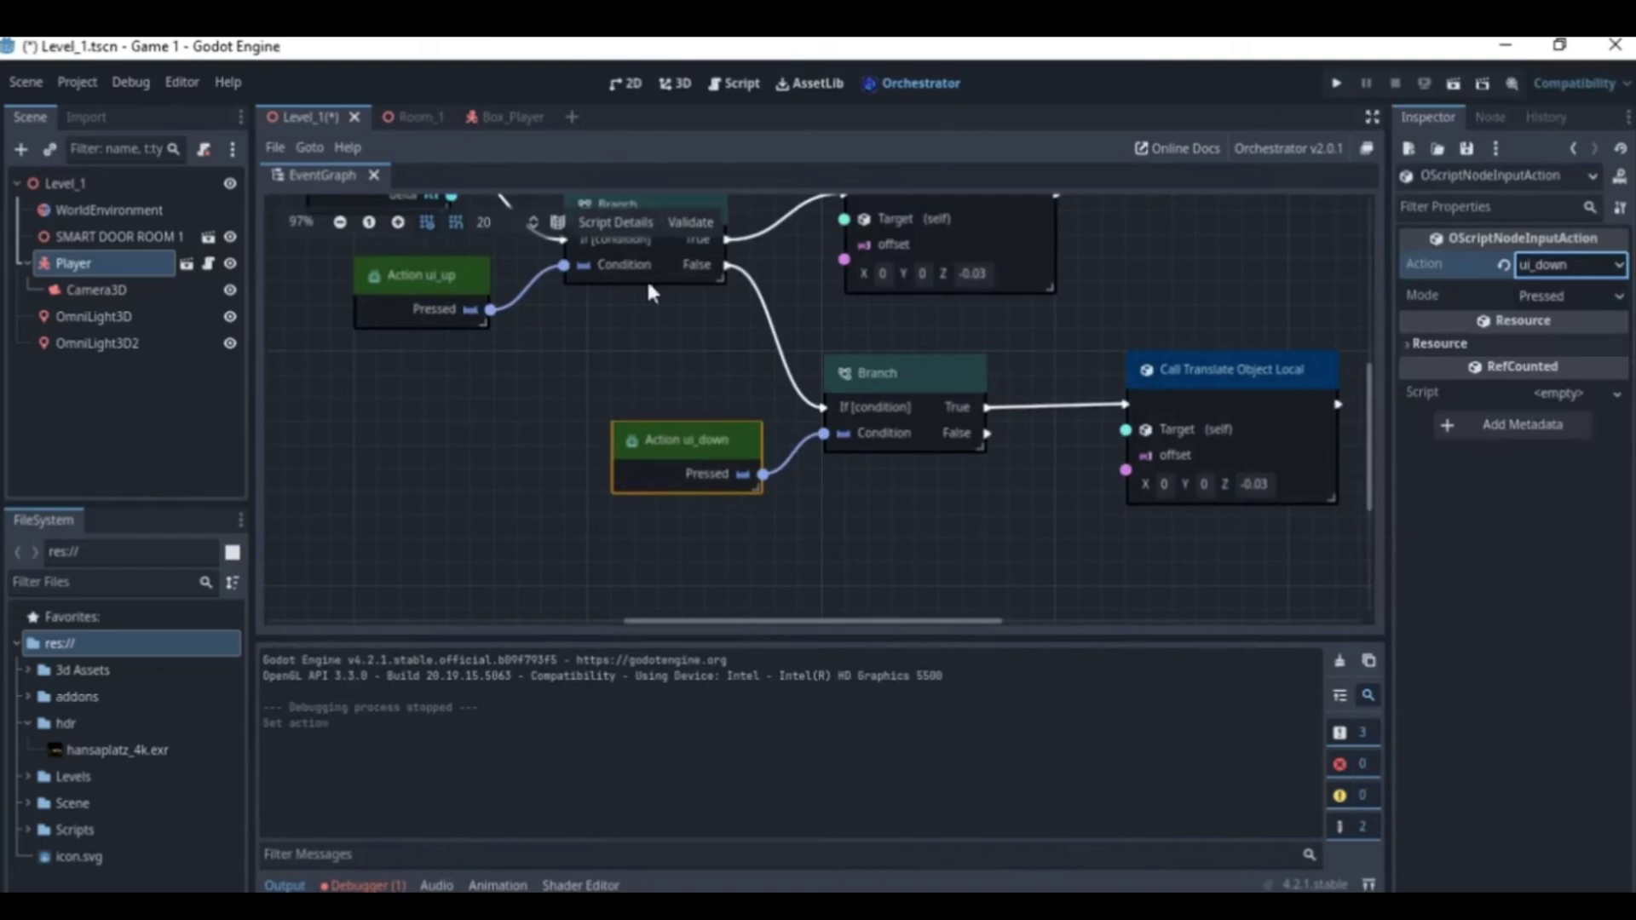
- Run the current Level_1 scene to test the Player's new movement logic
{"action": "right_click", "coordinate": [308, 123]}
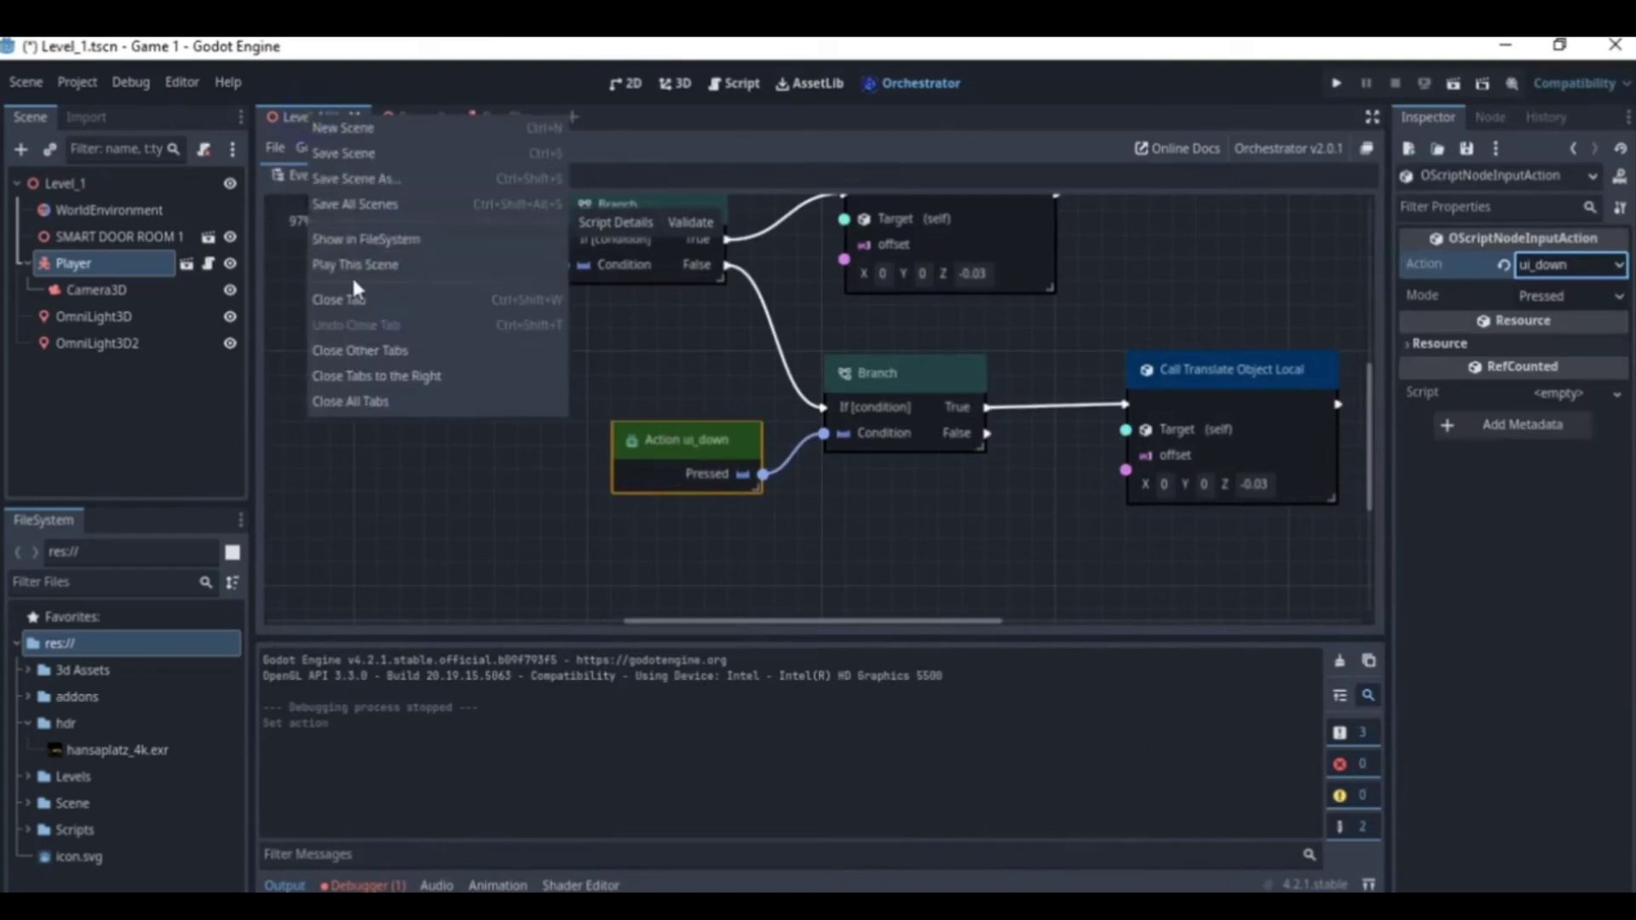
{"action": "left_click", "coordinate": [1188, 82]}
{"action": "left_click", "coordinate": [1458, 83]}
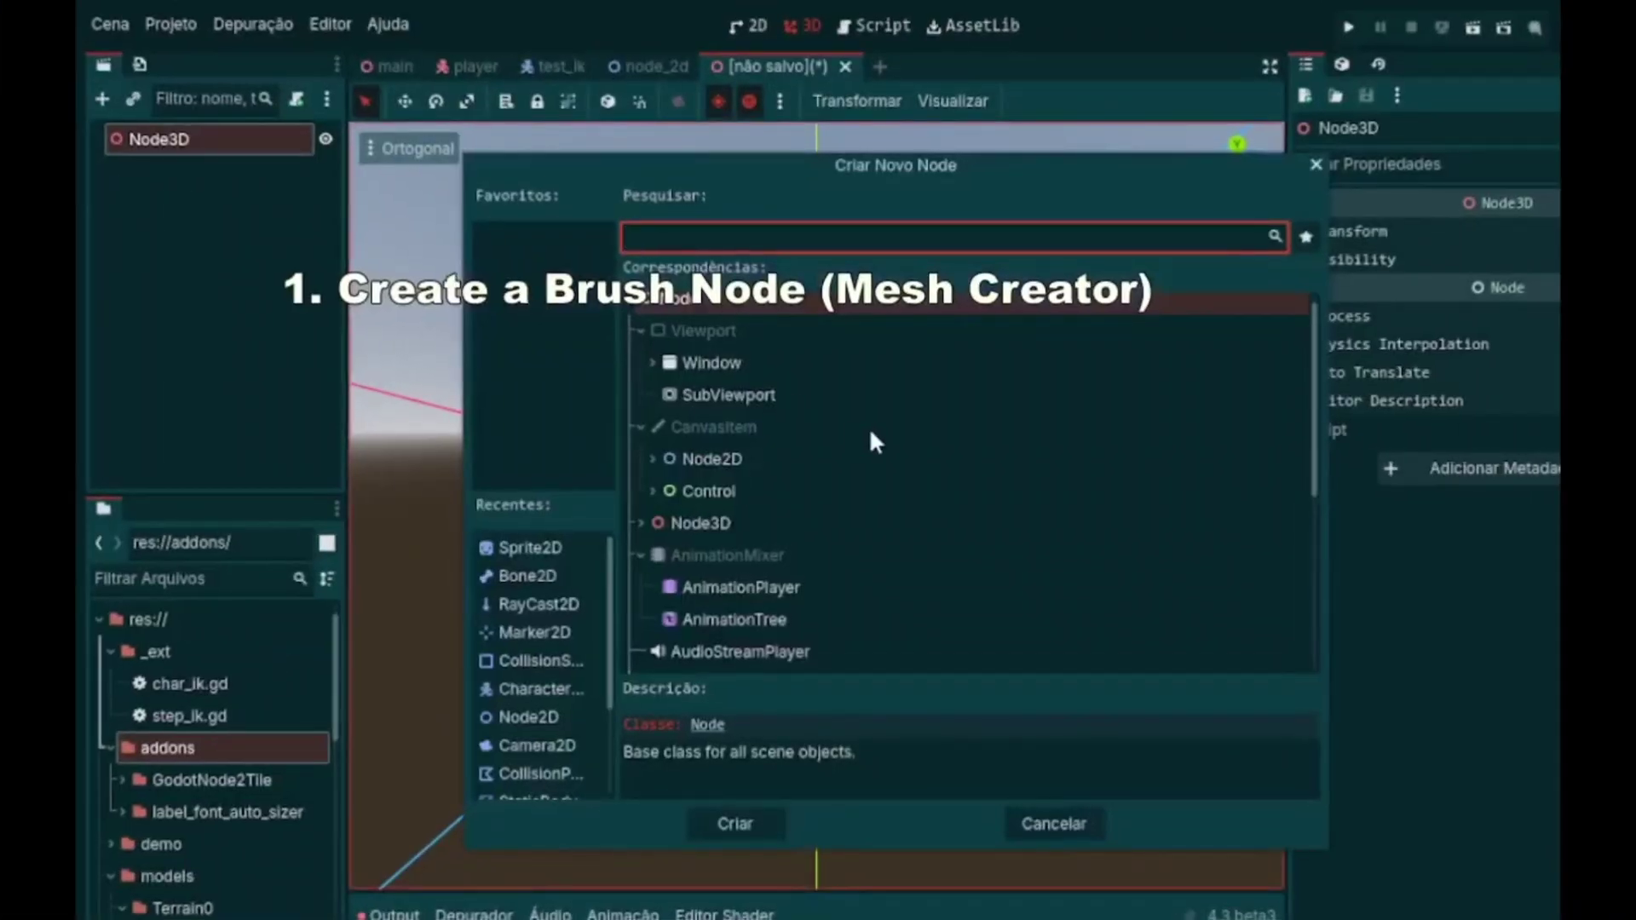
- Add a Brush (cl_brush.gd) node under the Node3D root of the unsaved scene
{"action": "scroll", "coordinate": [840, 420], "scroll_direction": "down", "scroll_amount": 3}
{"action": "type", "text": "bu"}
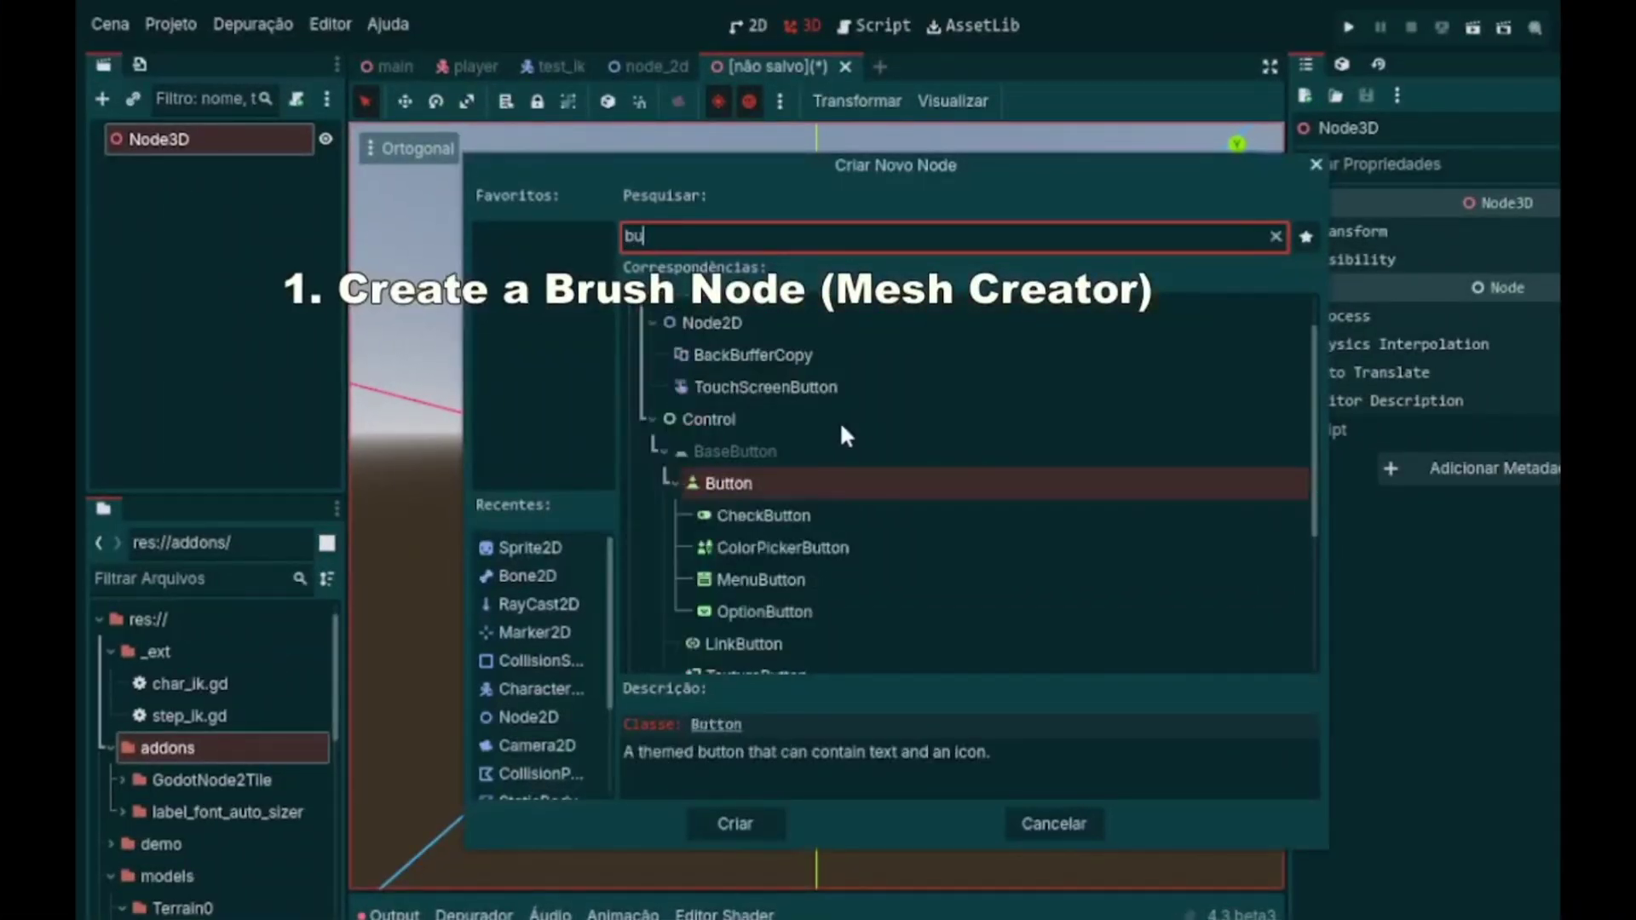
{"action": "key", "text": "BackSpace"}
{"action": "type", "text": "rush"}
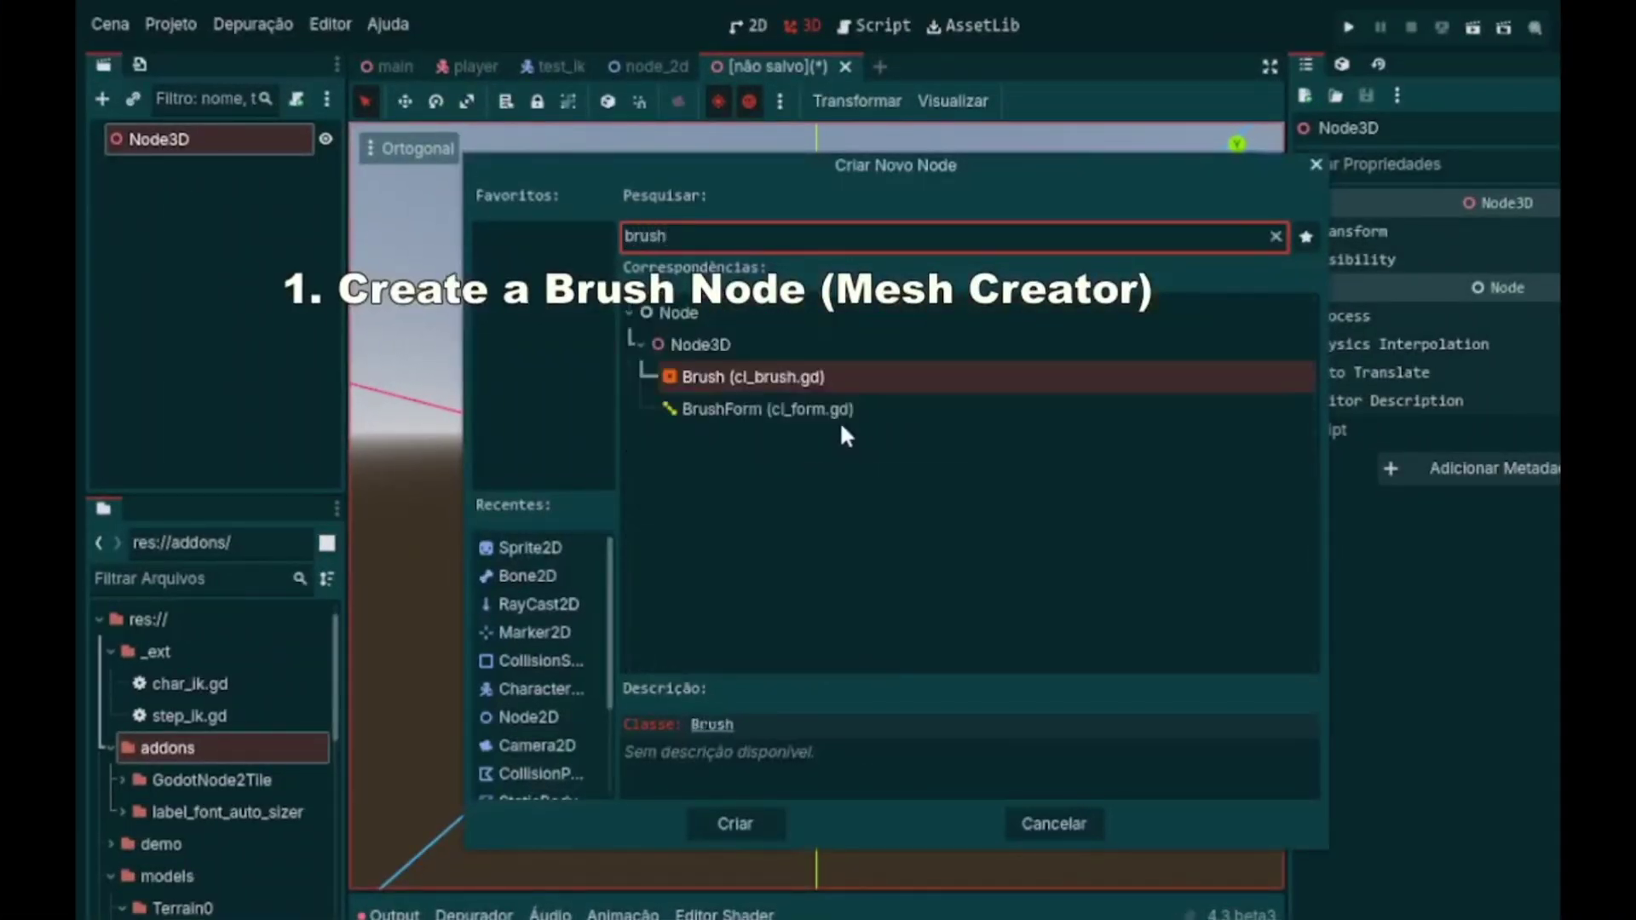
{"action": "key", "text": "Return"}
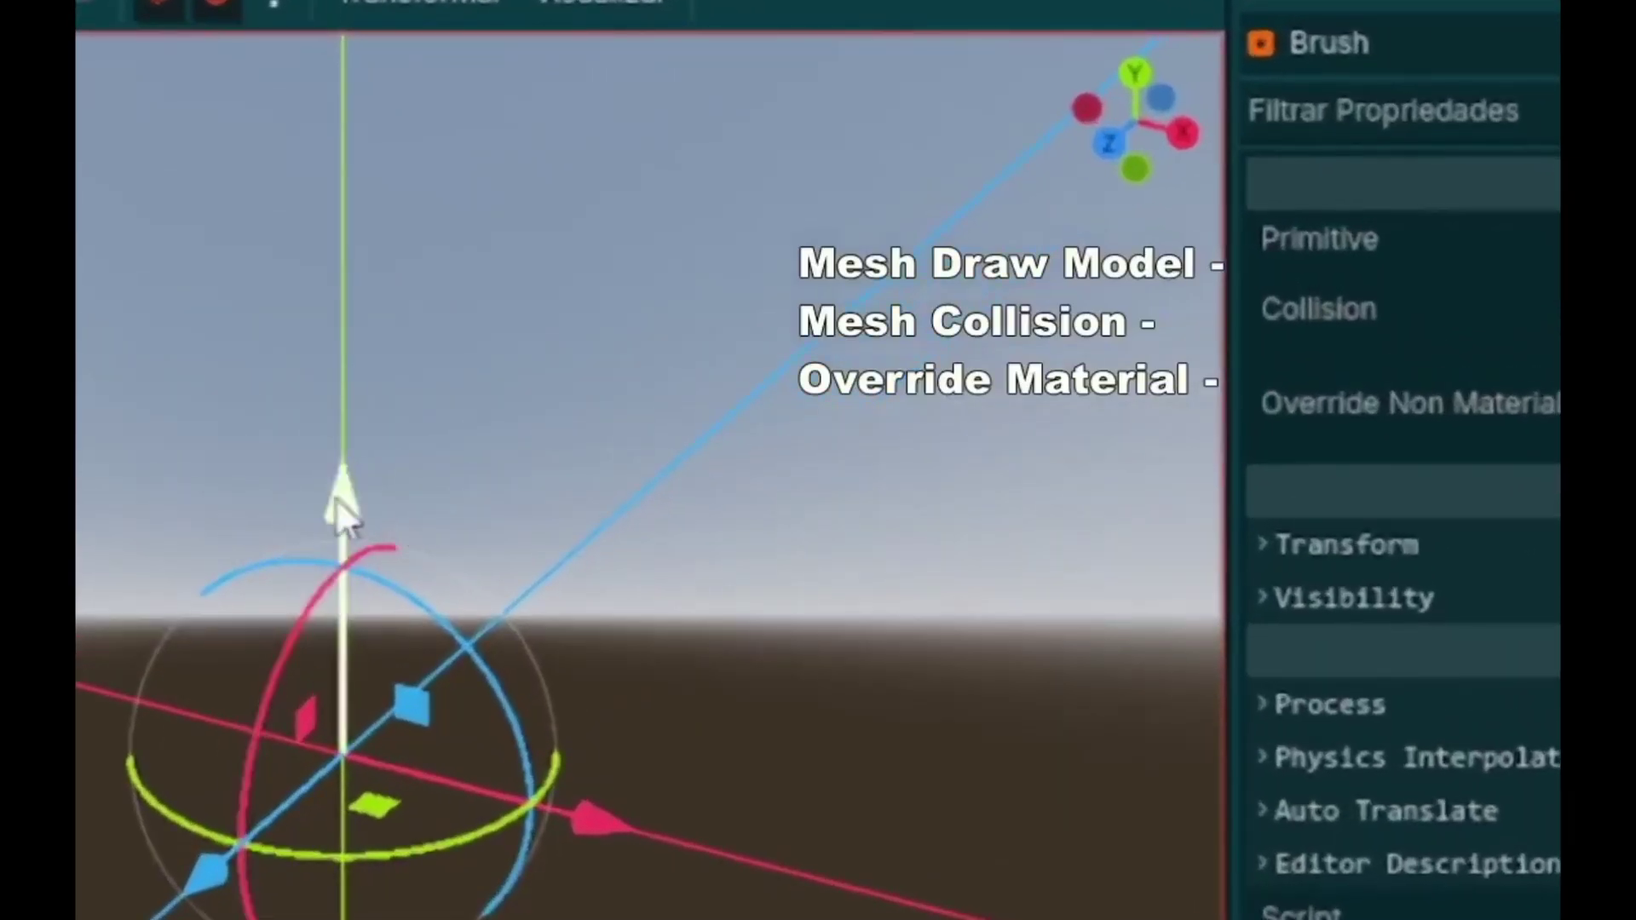
- Add a BrushForm (cl_form.gd) node as a child of the Brush node
{"action": "left_click_drag", "start_coordinate": [340, 501], "coordinate": [340, 313]}
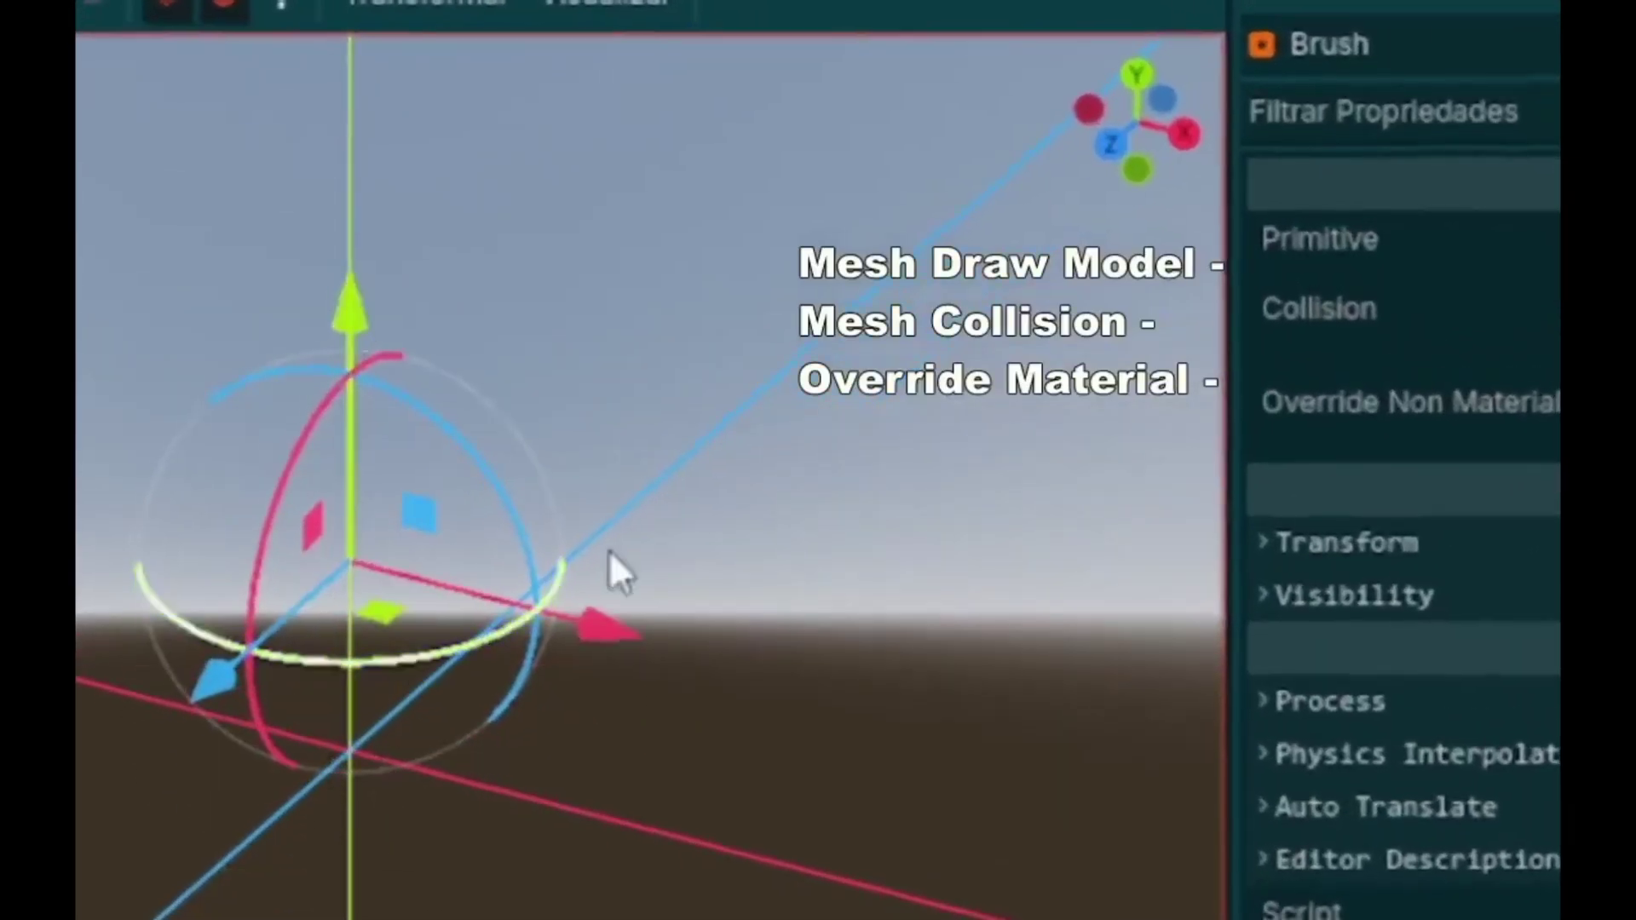
{"action": "key", "text": "ctrl+z"}
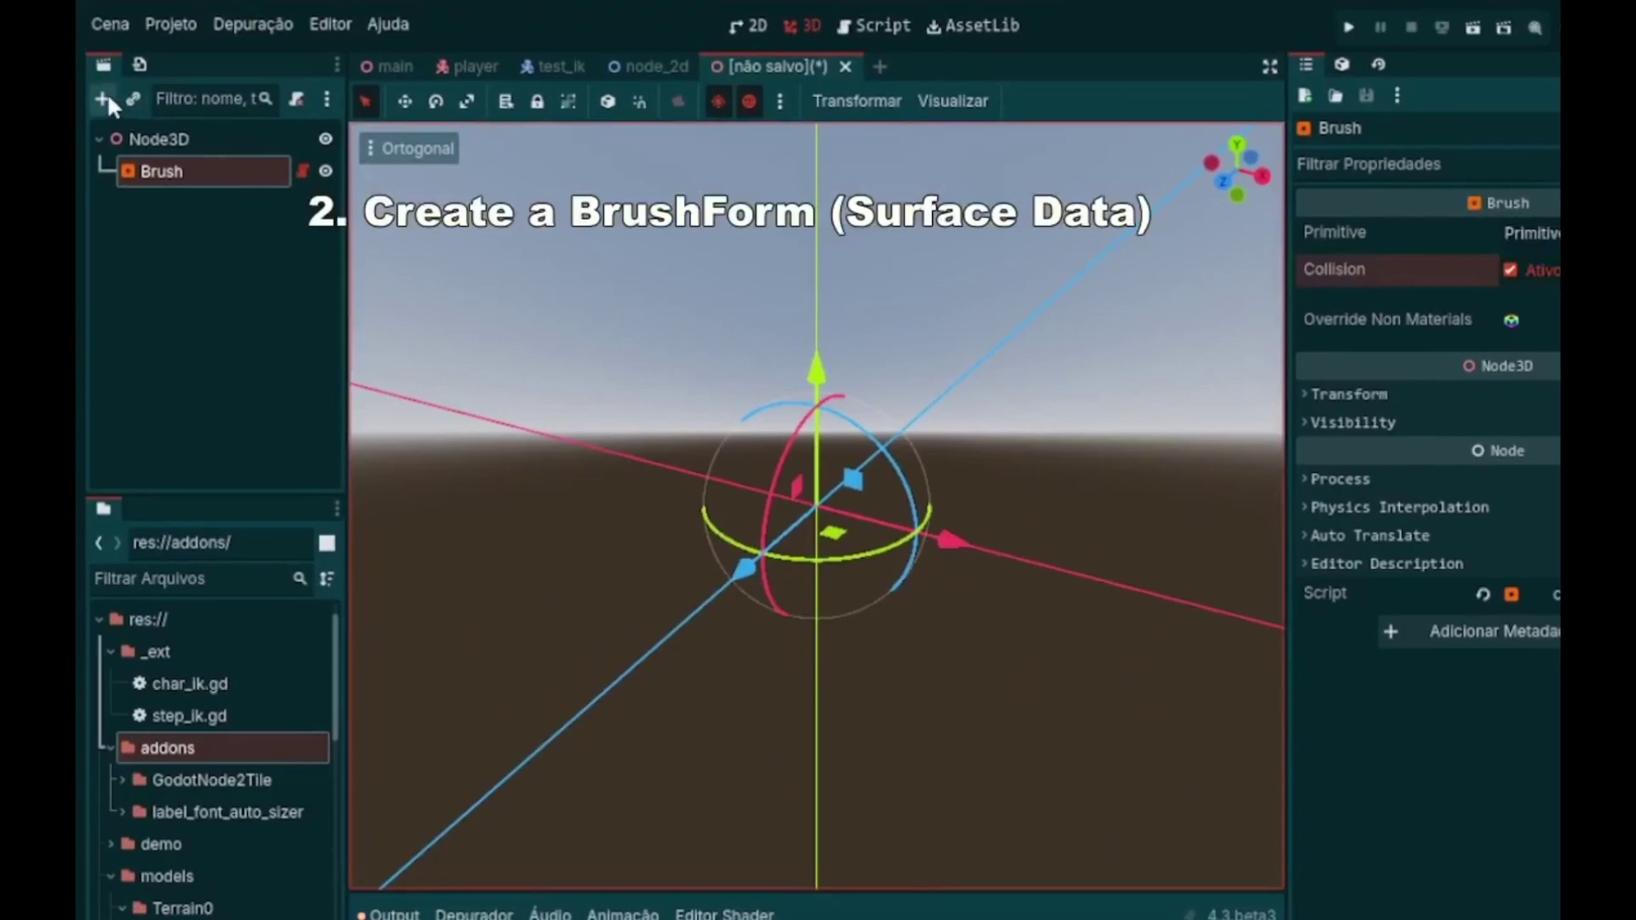
{"action": "left_click", "coordinate": [106, 99]}
{"action": "type", "text": "brush"}
{"action": "left_click", "coordinate": [724, 418]}
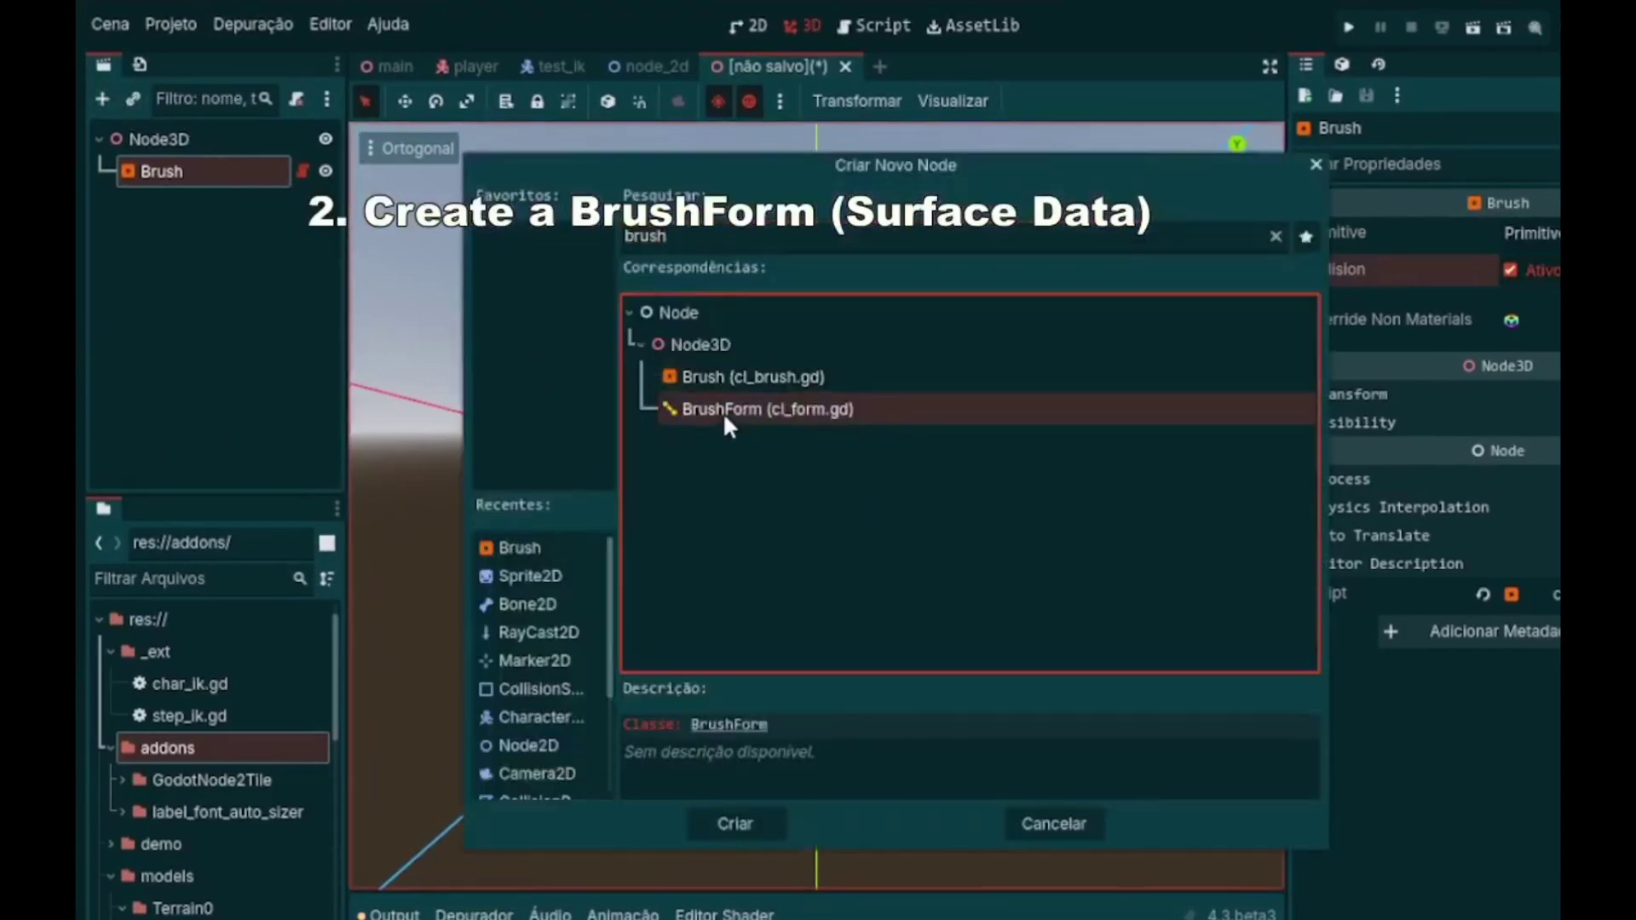
{"action": "left_click", "coordinate": [748, 830]}
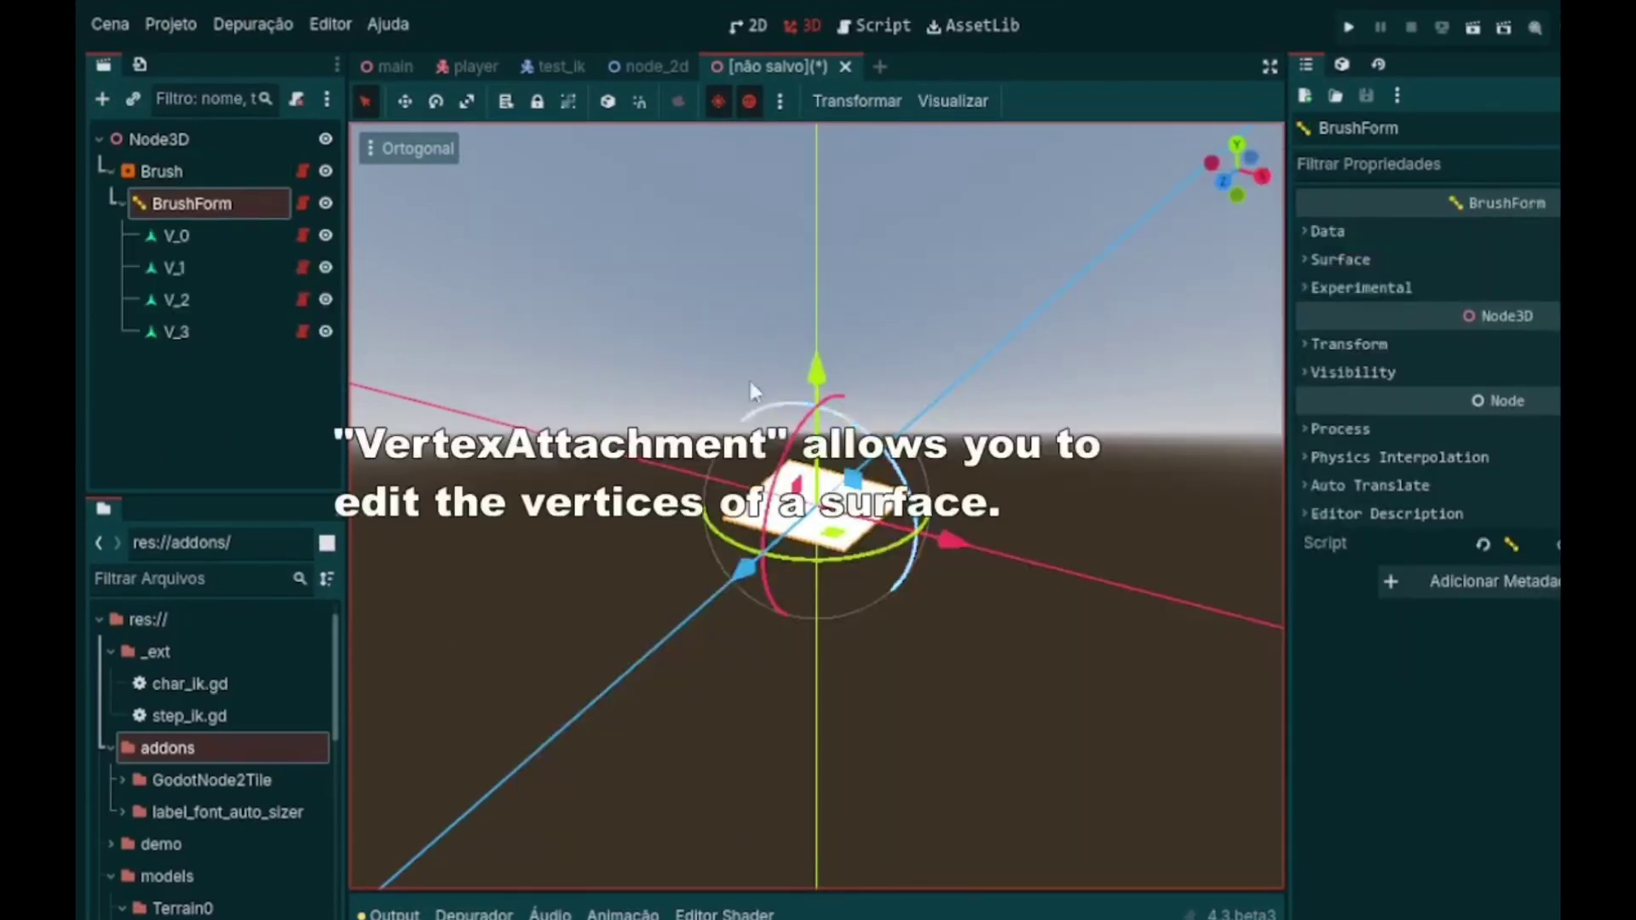
- Examine the BrushForm's vertex attachments V_0, V_1, V_2 and V_3 one after another to see which corner each controls
{"action": "left_click", "coordinate": [214, 237]}
{"action": "left_click", "coordinate": [214, 263]}
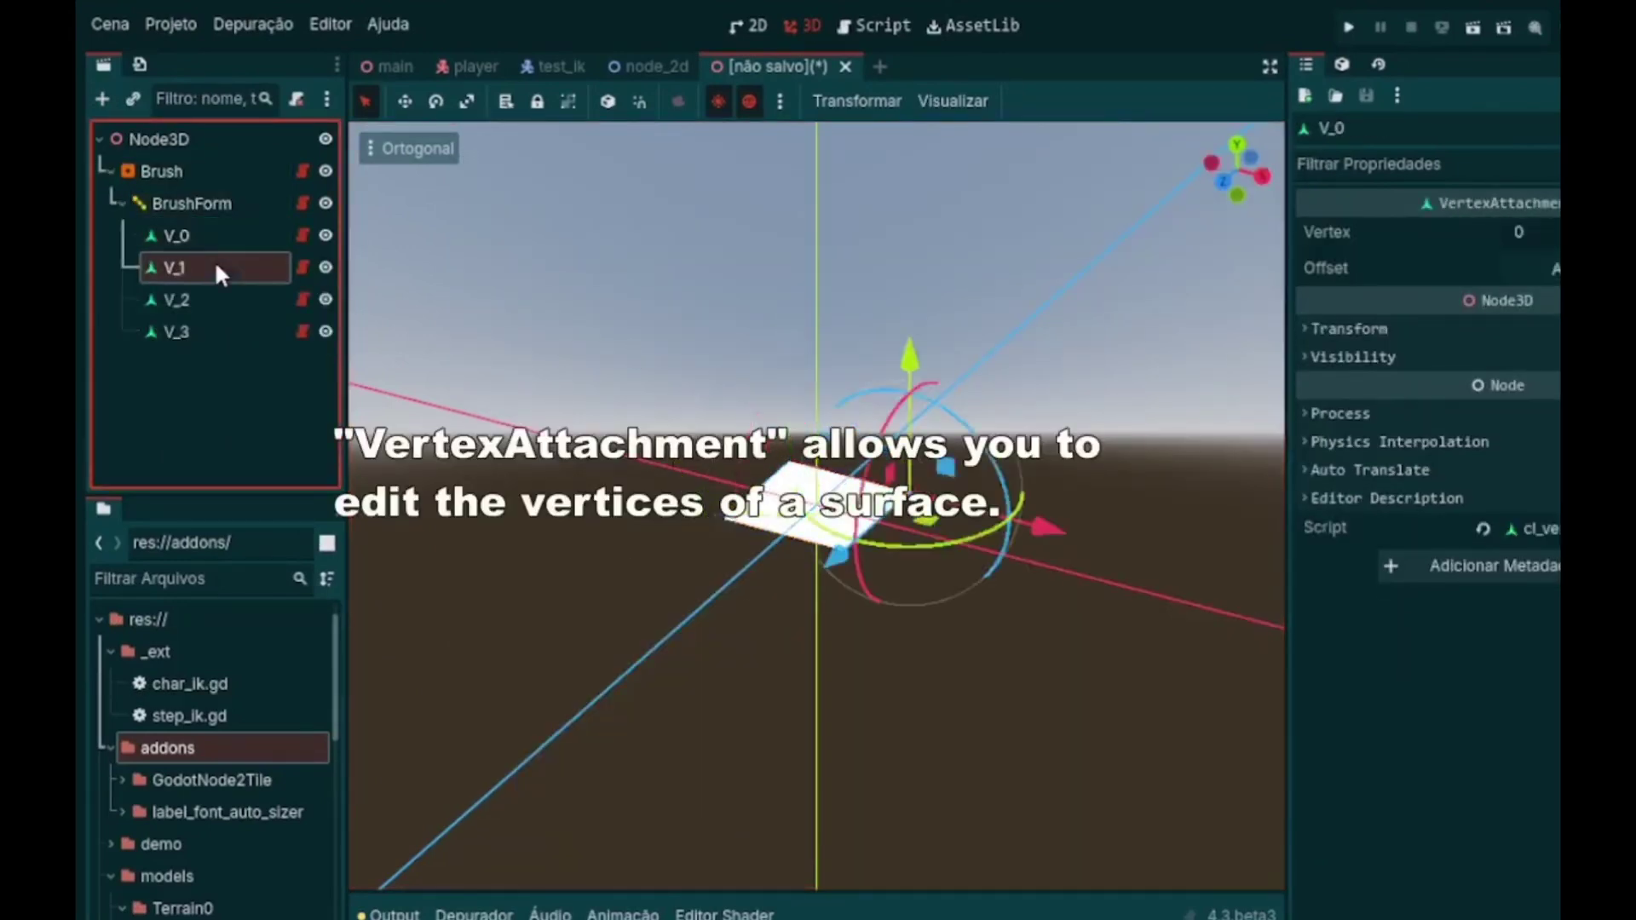
{"action": "left_click", "coordinate": [217, 299]}
{"action": "left_click", "coordinate": [215, 329]}
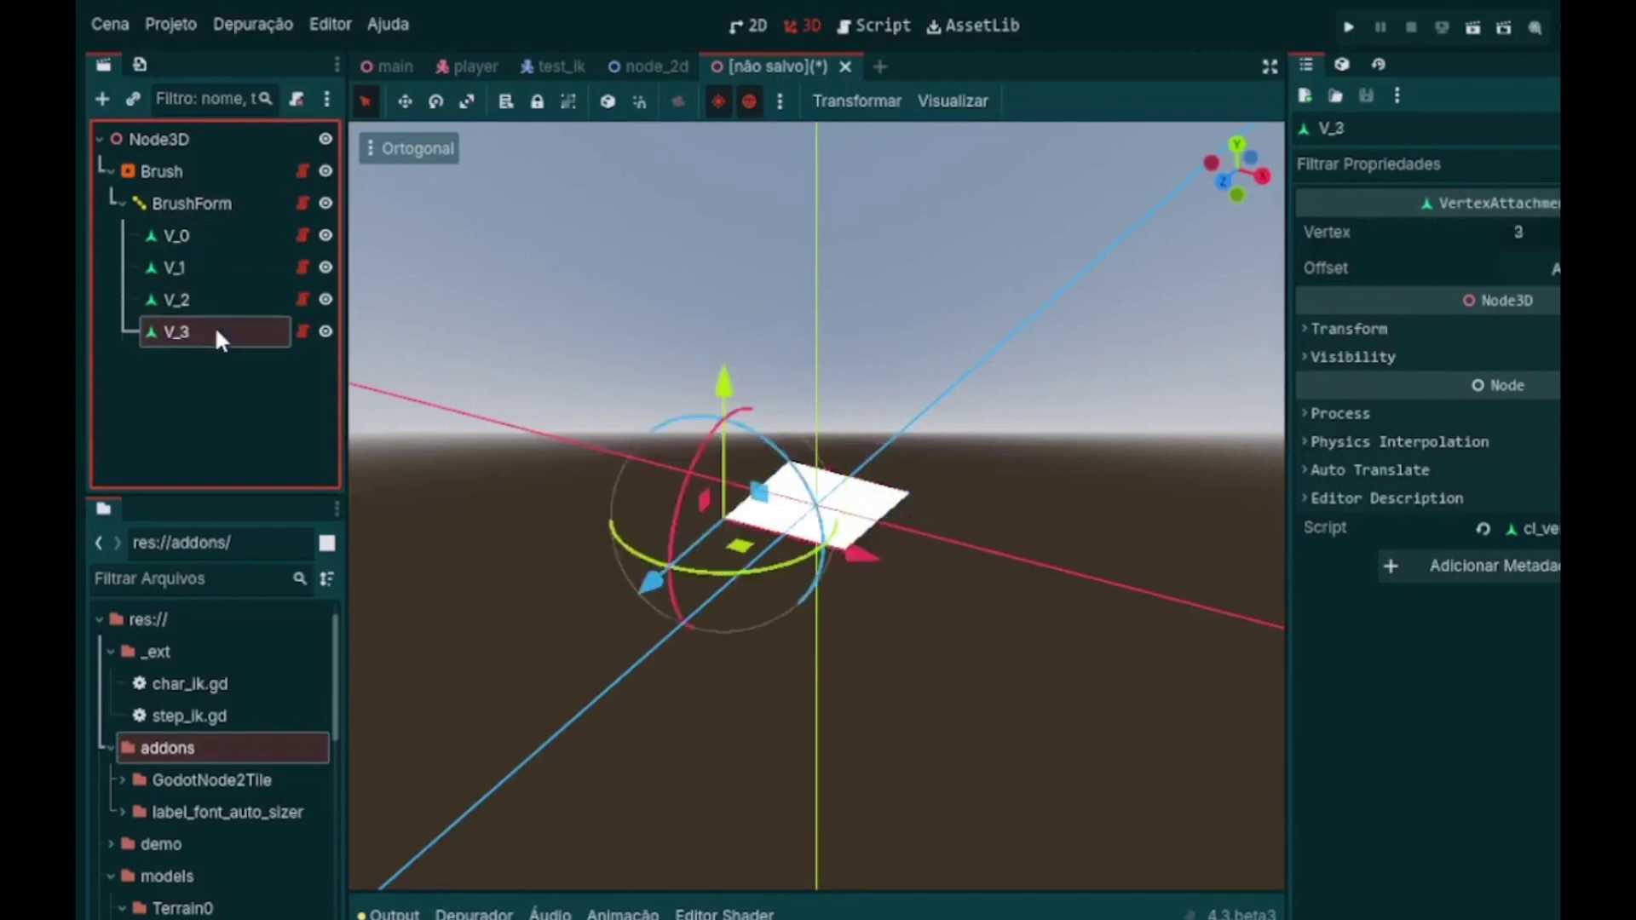
- Try raising vertices V_0 and V_1 one at a time along the Y axis, undoing each move
{"action": "left_click", "coordinate": [177, 239]}
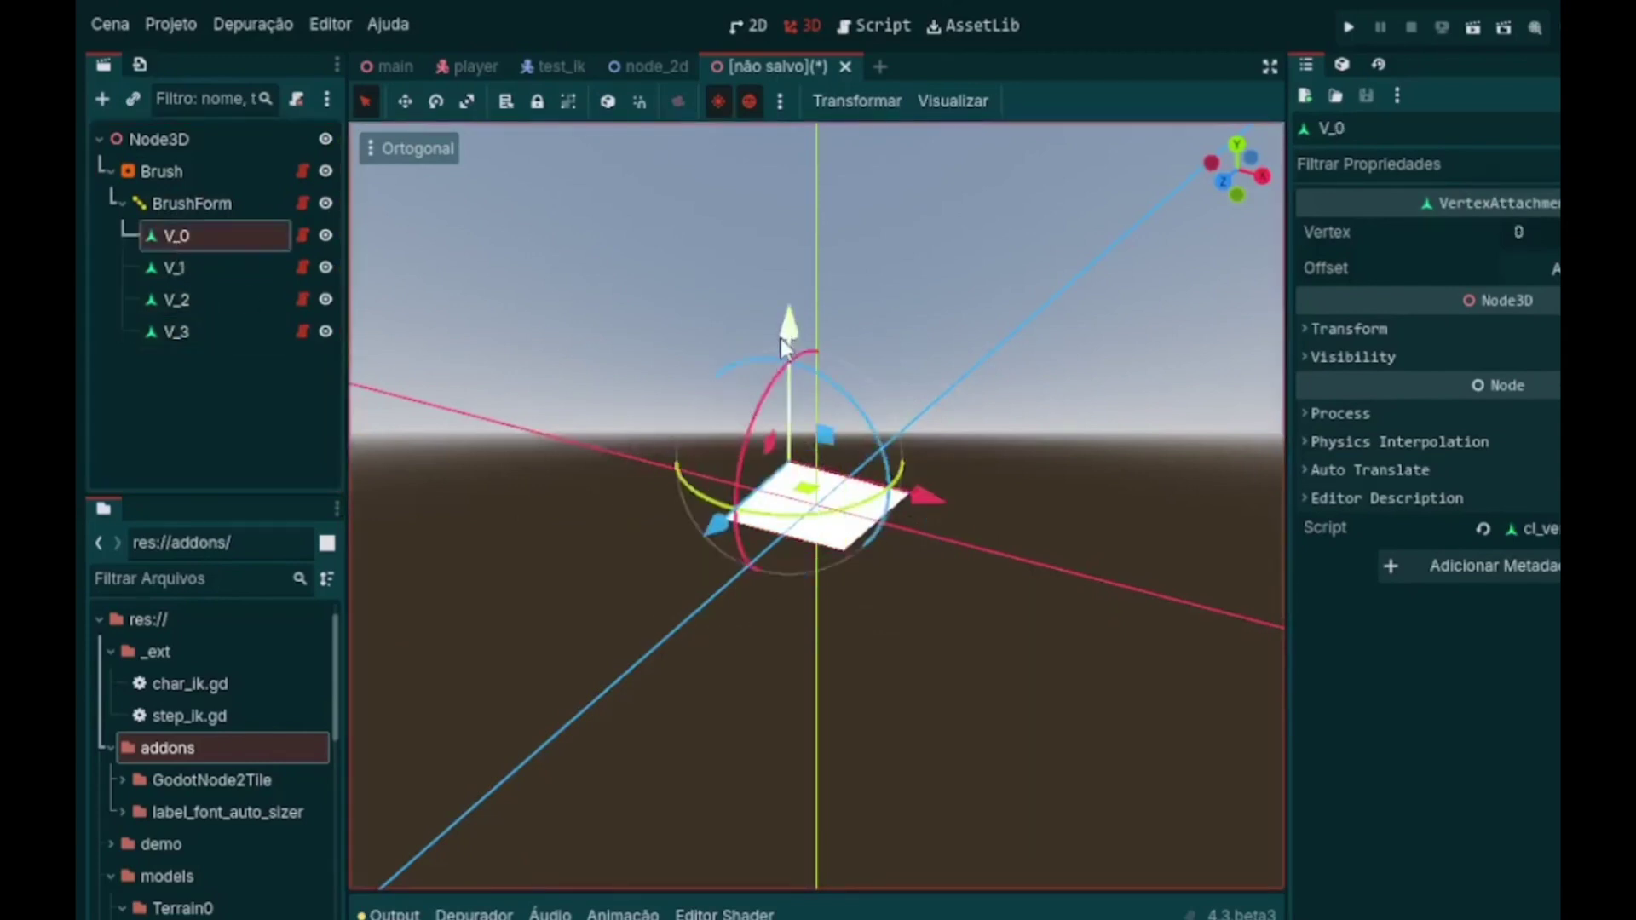
{"action": "left_click_drag", "start_coordinate": [780, 339], "coordinate": [788, 215]}
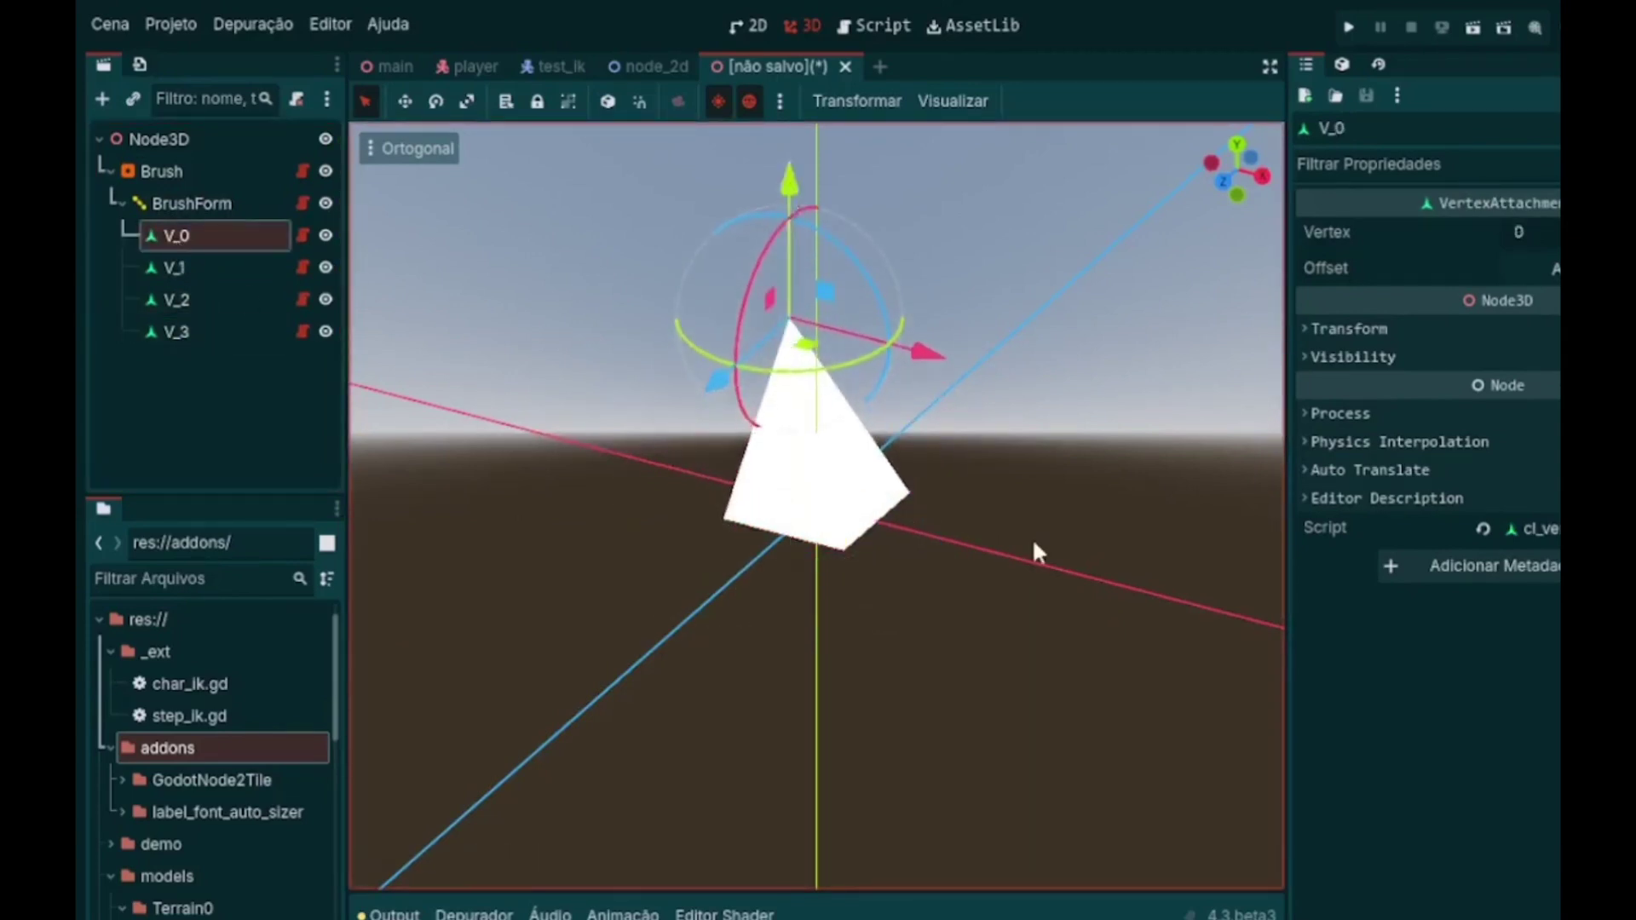
{"action": "key", "text": "ctrl+z"}
{"action": "left_click", "coordinate": [191, 267]}
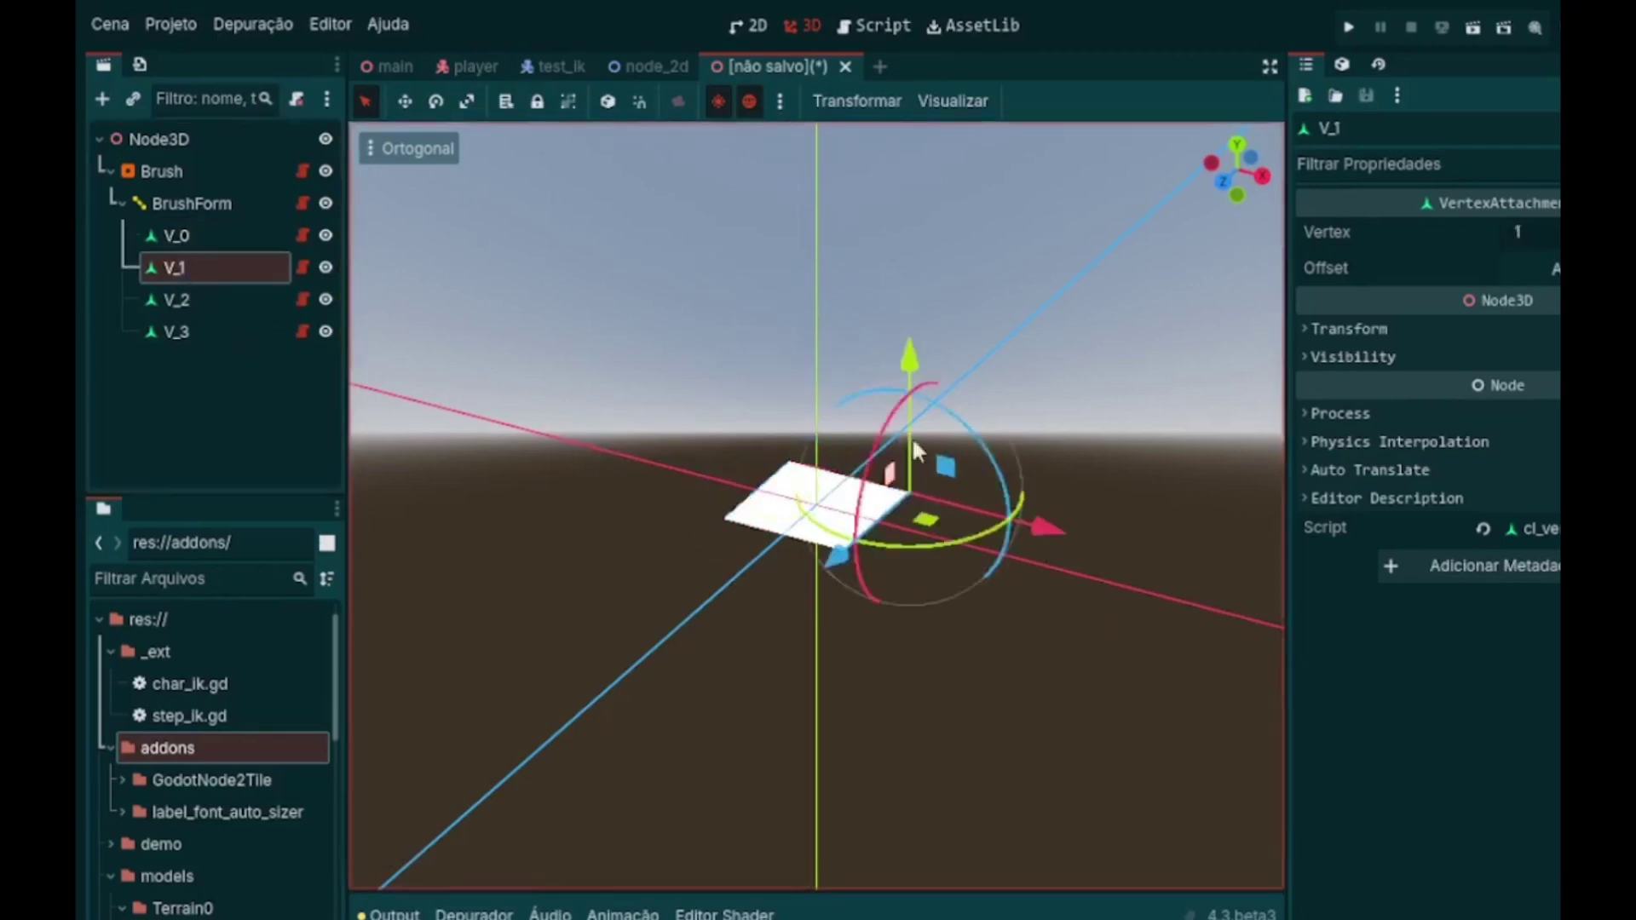
{"action": "left_click_drag", "start_coordinate": [909, 365], "coordinate": [904, 255]}
{"action": "key", "text": "ctrl+z"}
- Turn on snapping and stretch the surface along the X axis by moving vertices V_1 and V_2 together
{"action": "left_click", "coordinate": [640, 102]}
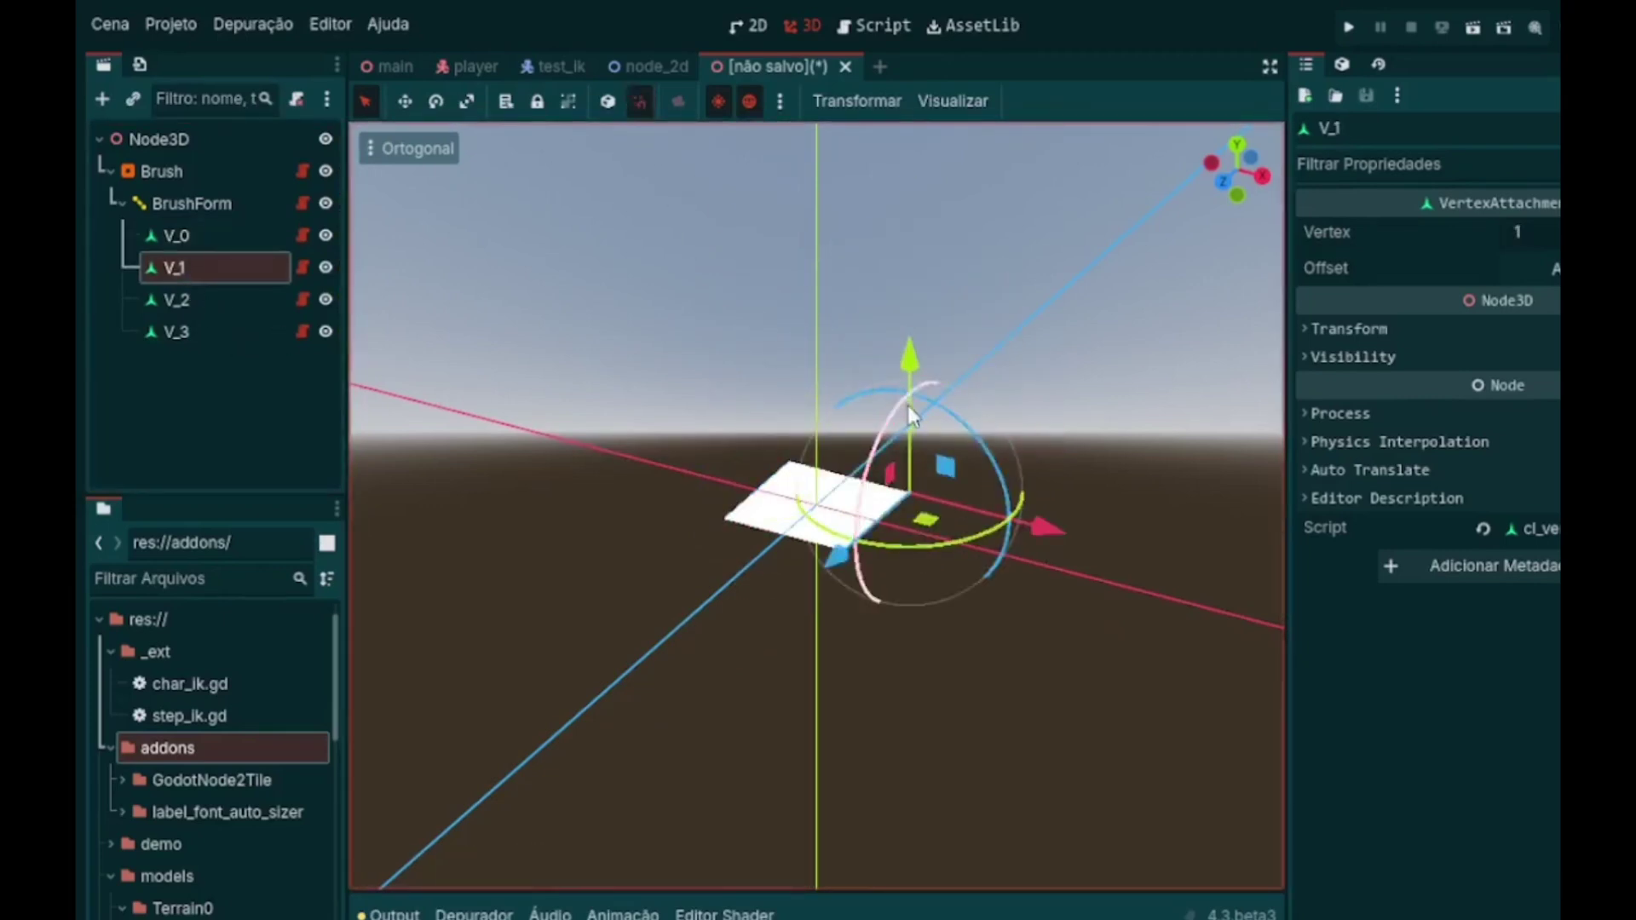
{"action": "left_click_drag", "start_coordinate": [911, 364], "coordinate": [908, 320]}
{"action": "key", "text": "ctrl+z"}
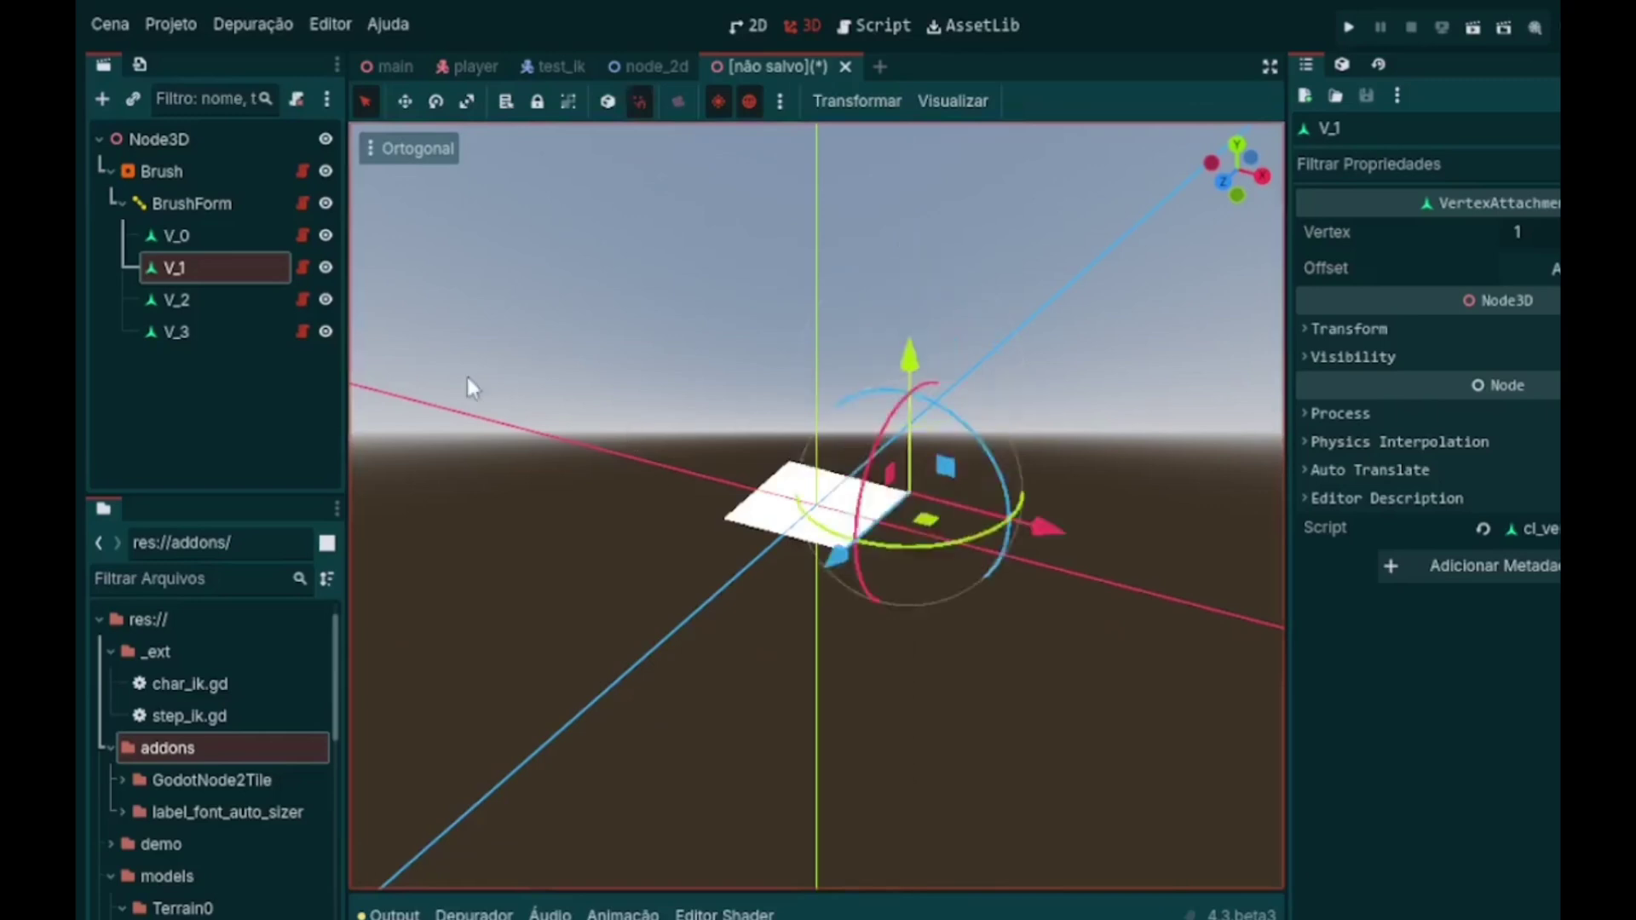
{"action": "left_click", "coordinate": [205, 302]}
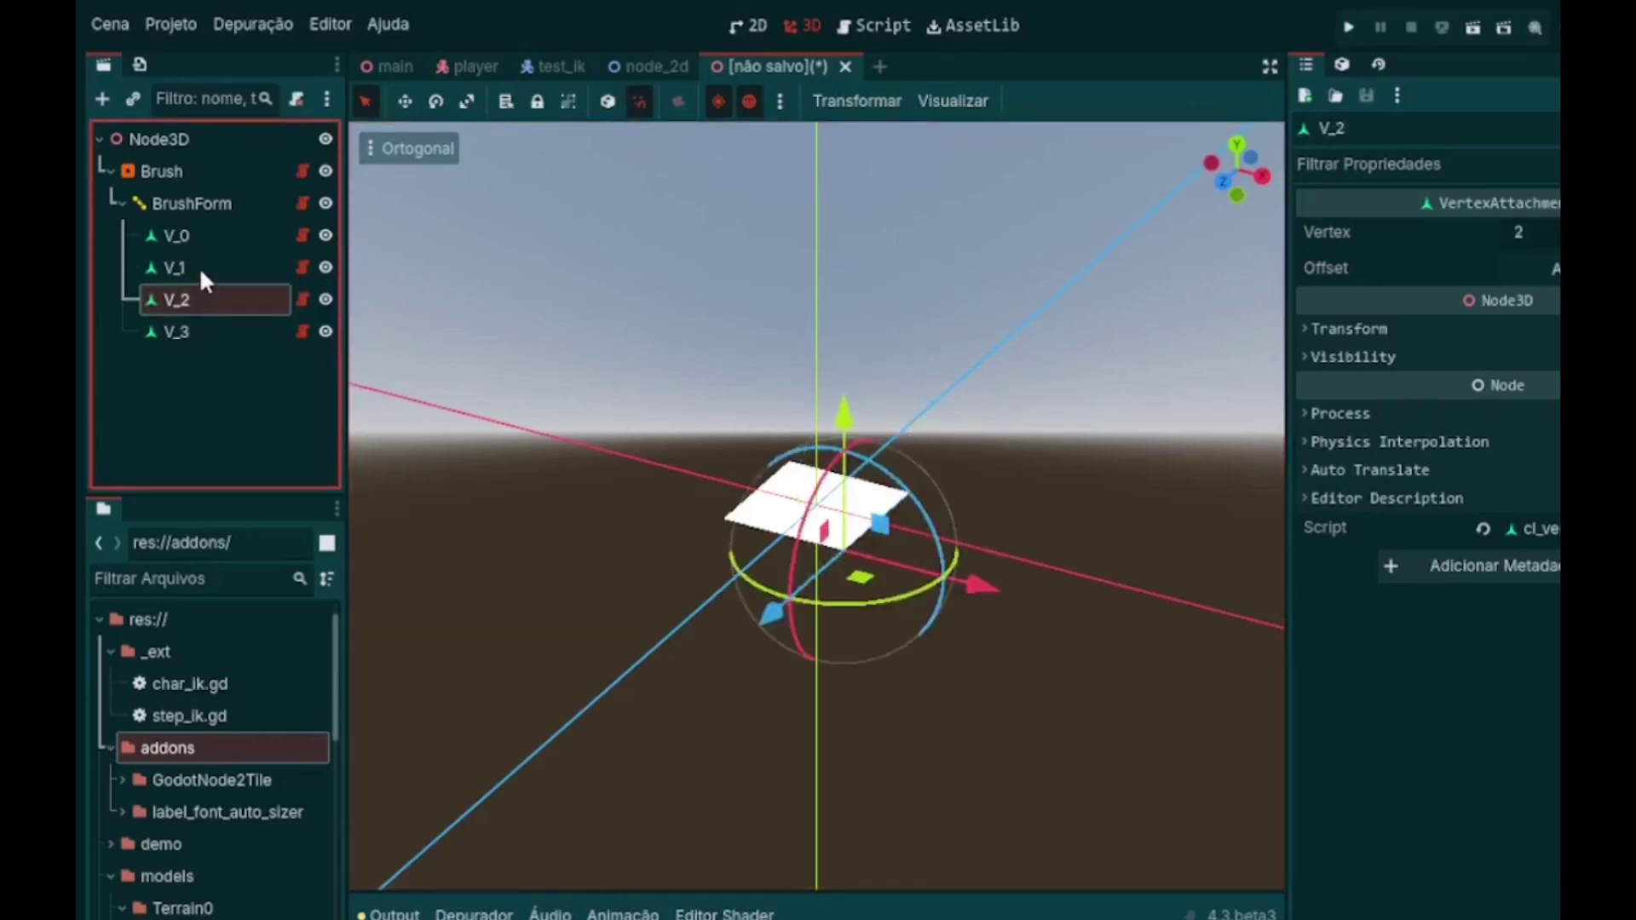
{"action": "left_click", "coordinate": [200, 267], "text": "ctrl"}
{"action": "left_click_drag", "start_coordinate": [1072, 569], "coordinate": [1097, 596]}
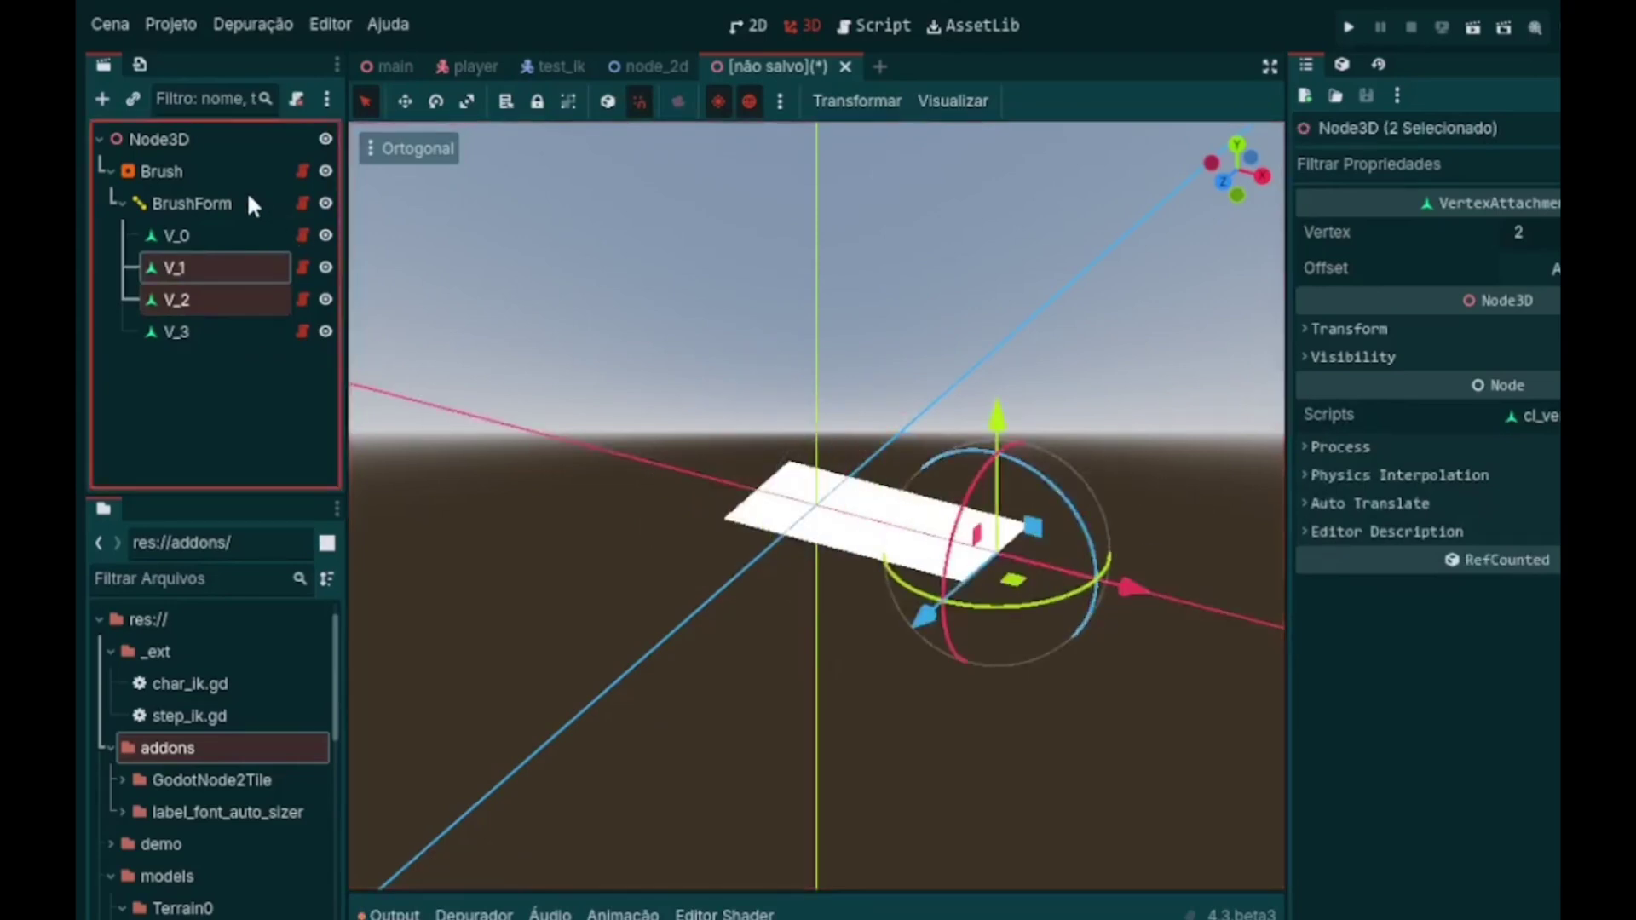
- Assign a new StandardMaterial3D as the BrushForm's surface material
{"action": "left_click", "coordinate": [247, 201]}
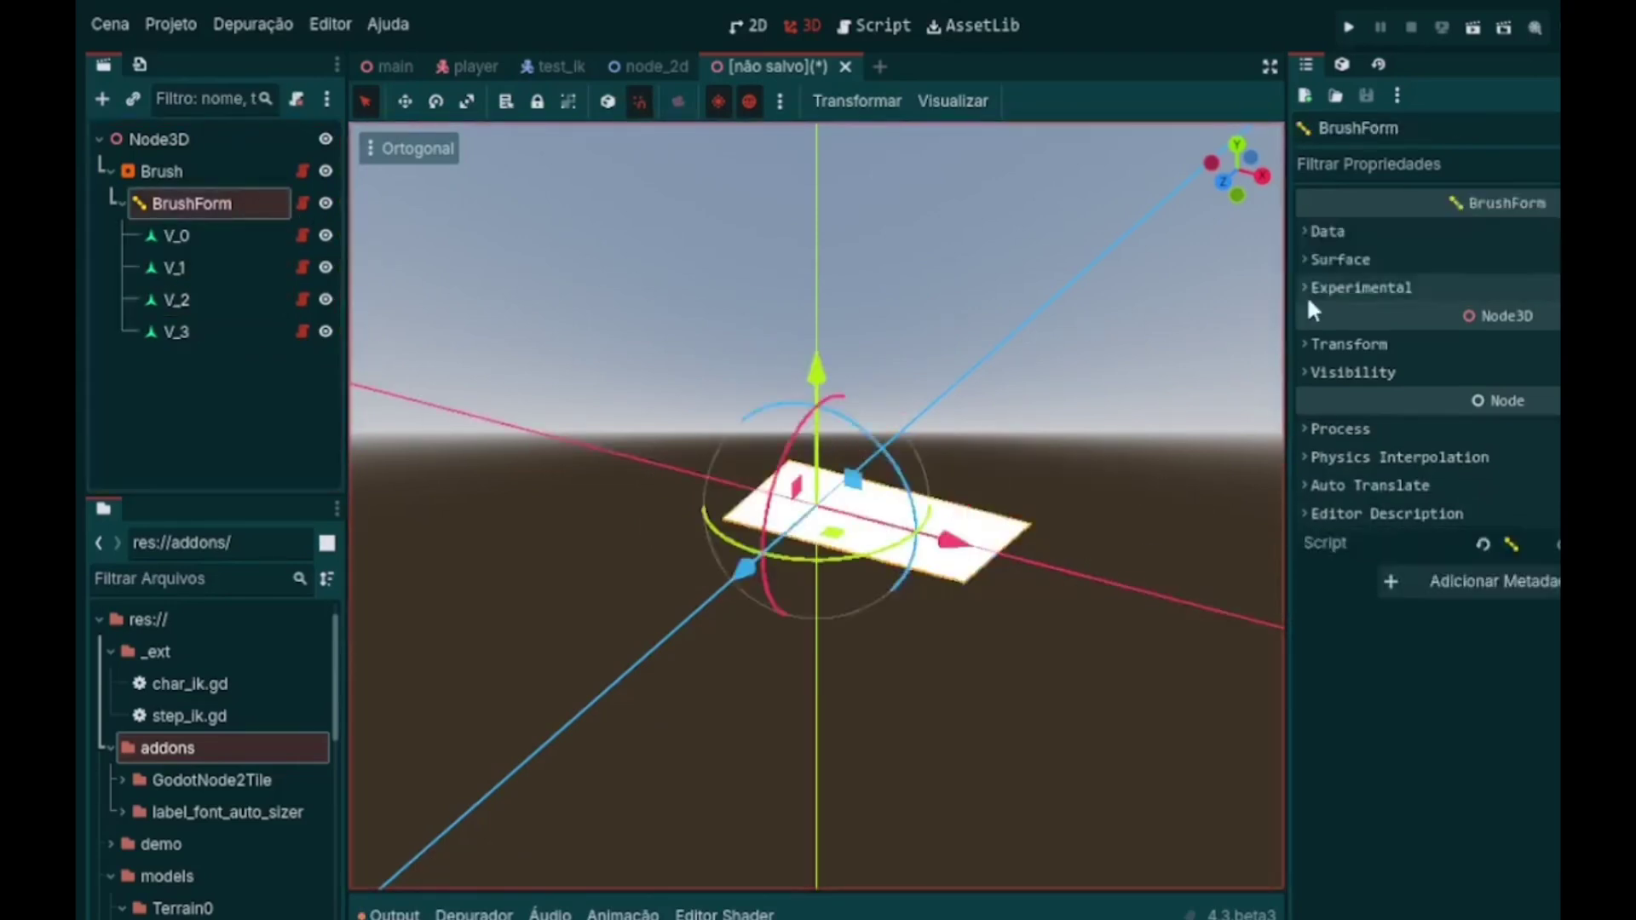
{"action": "left_click", "coordinate": [1358, 260]}
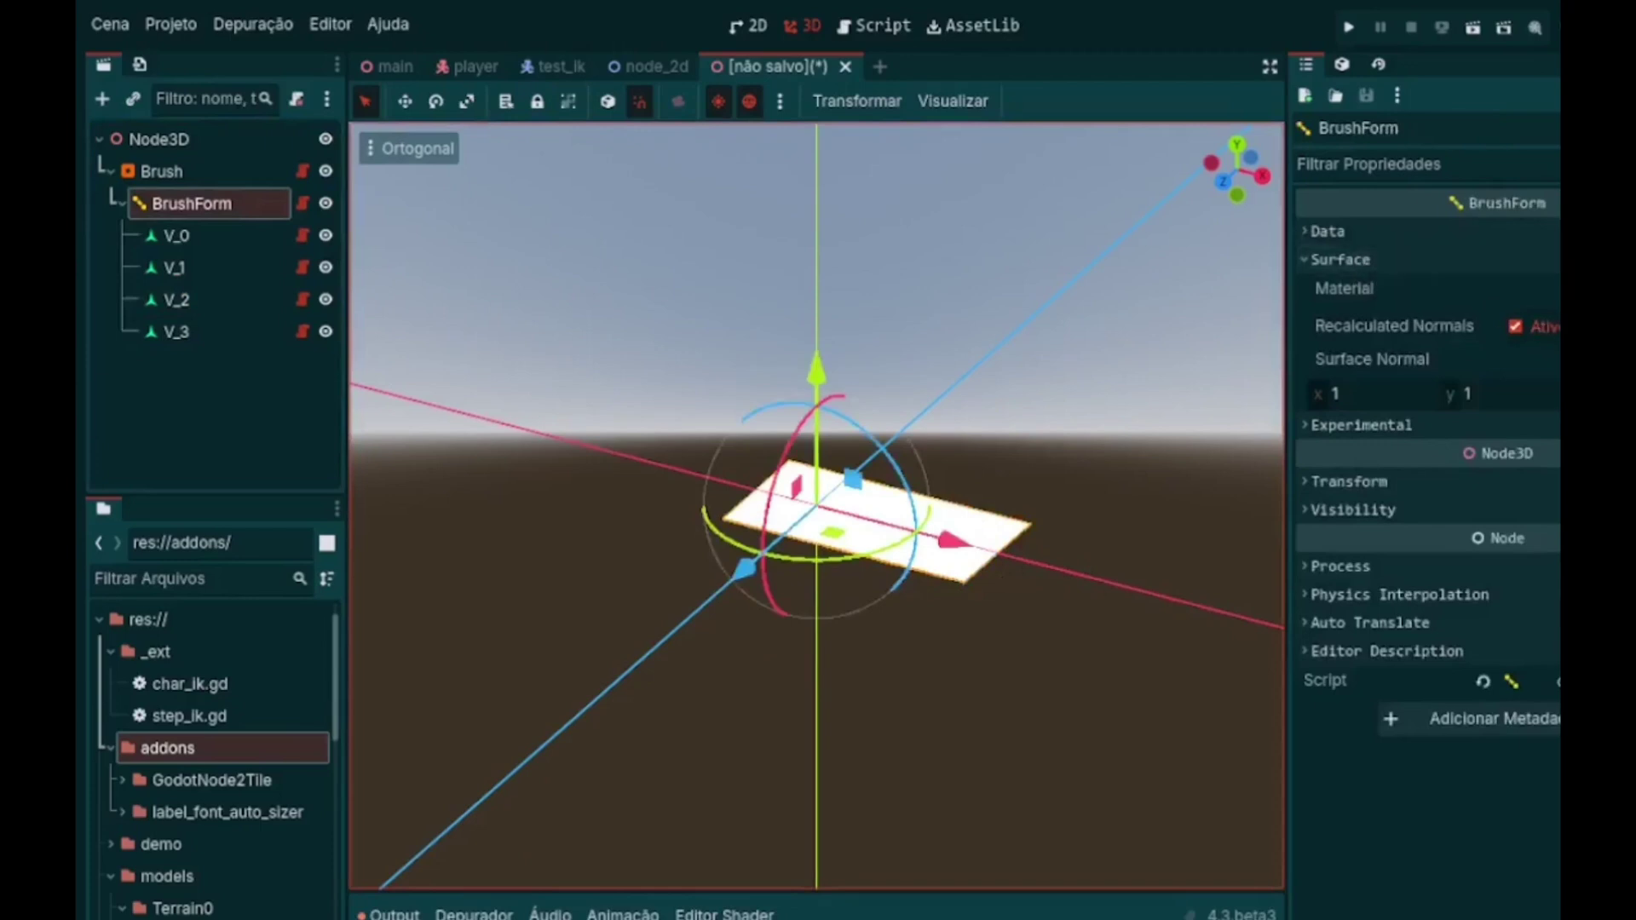
{"action": "left_click", "coordinate": [1540, 288]}
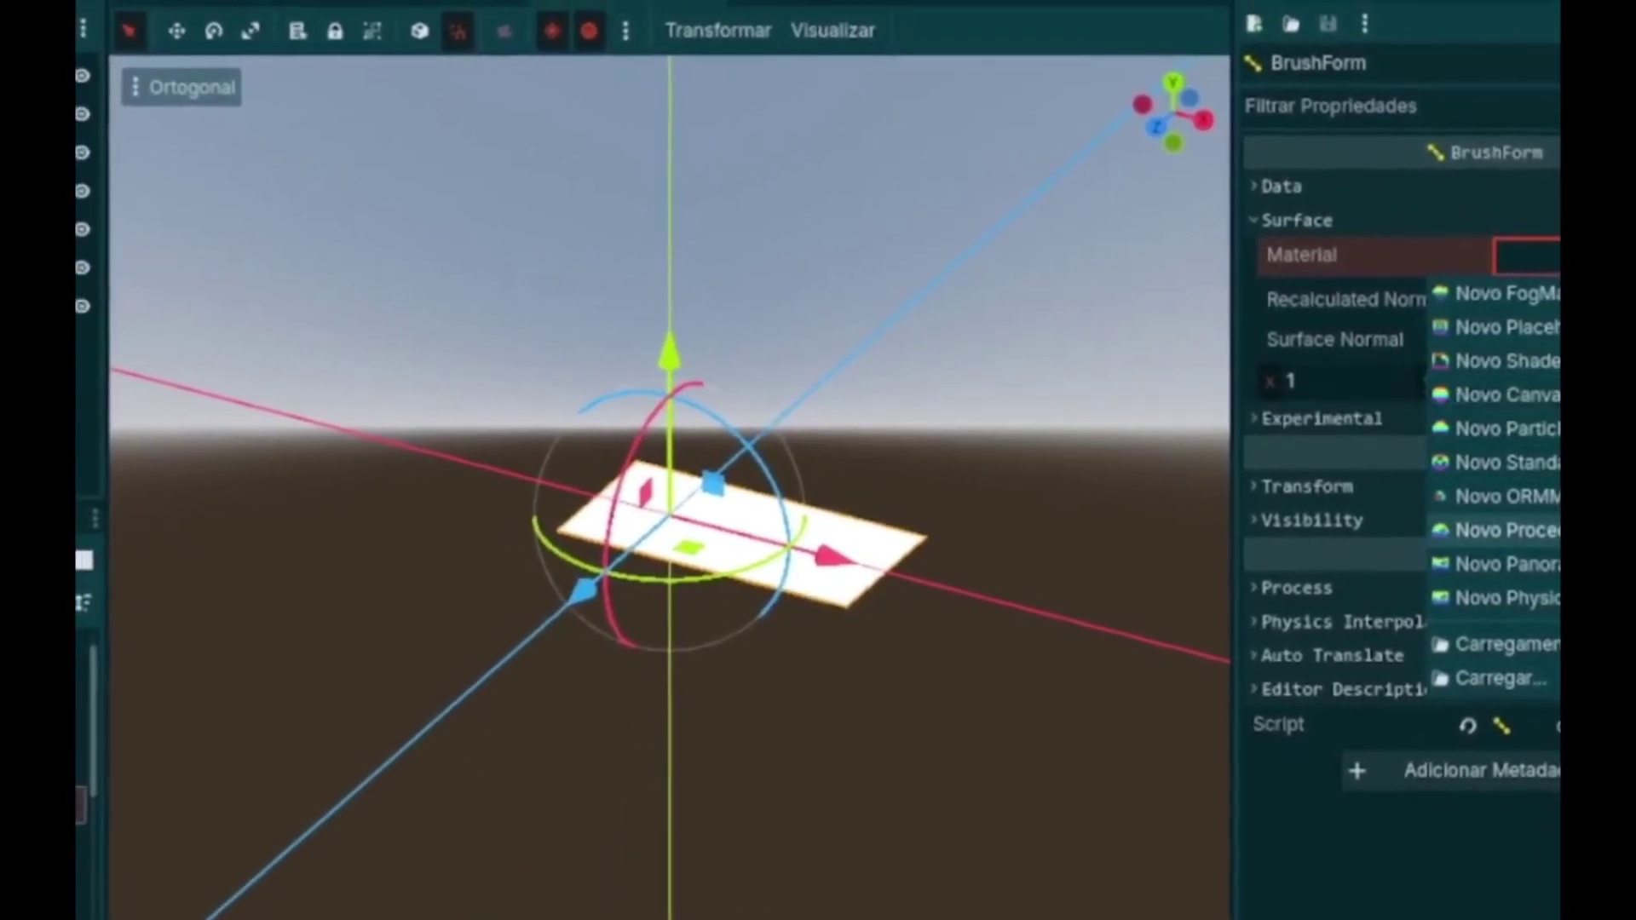
{"action": "left_click", "coordinate": [1503, 462]}
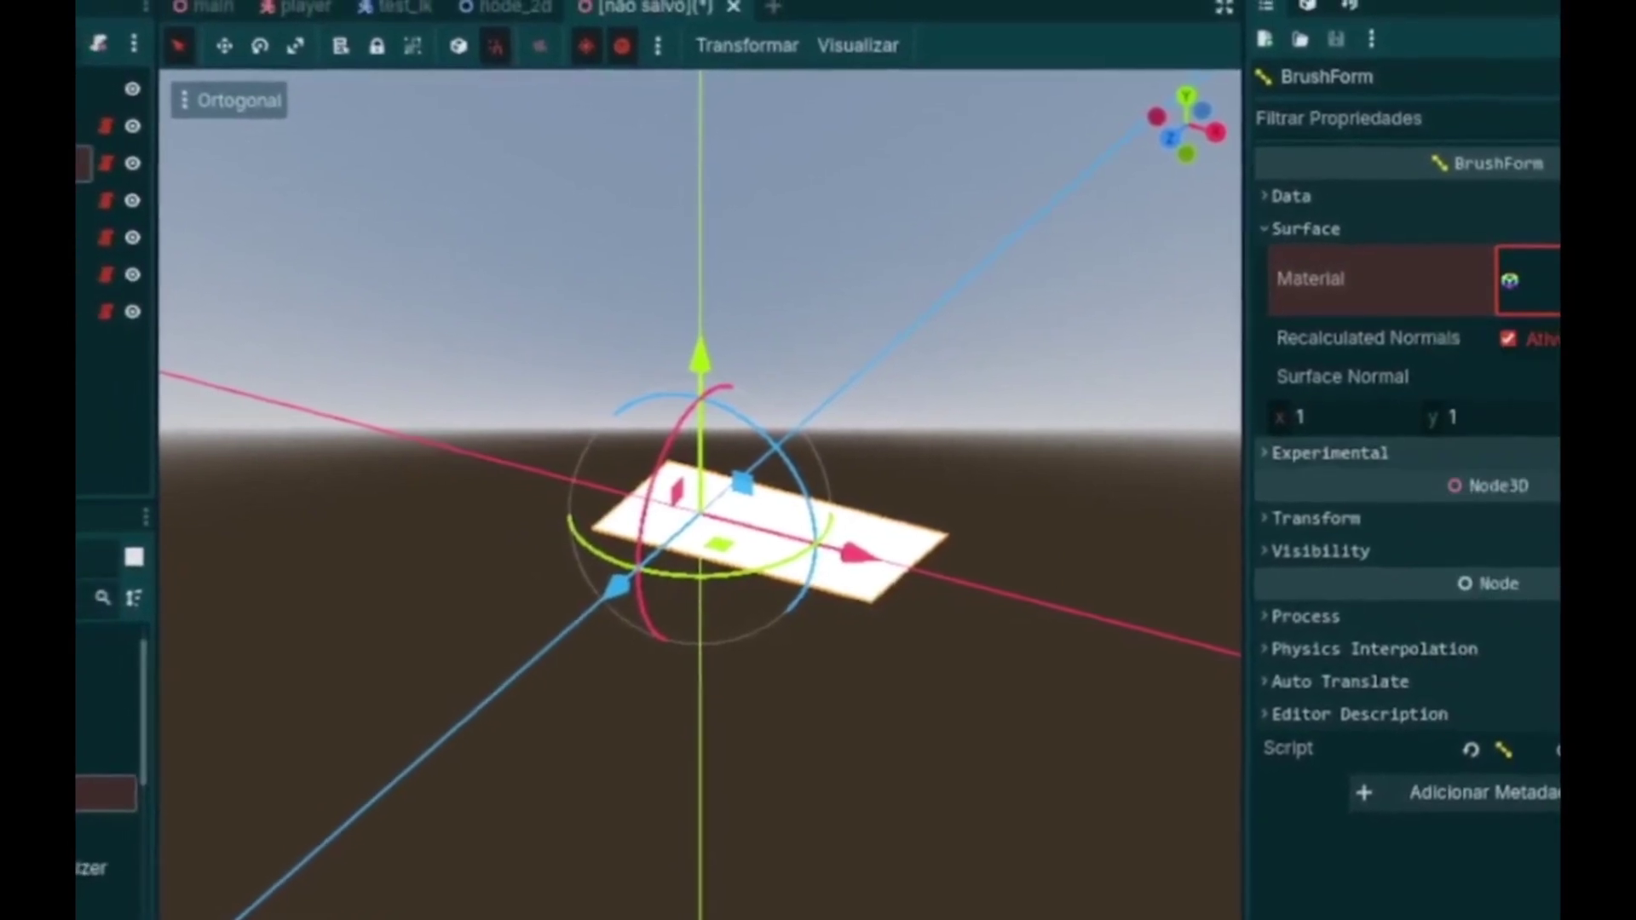
- Load icon.svg as the albedo texture of the BrushForm's new material
{"action": "left_click", "coordinate": [1520, 281]}
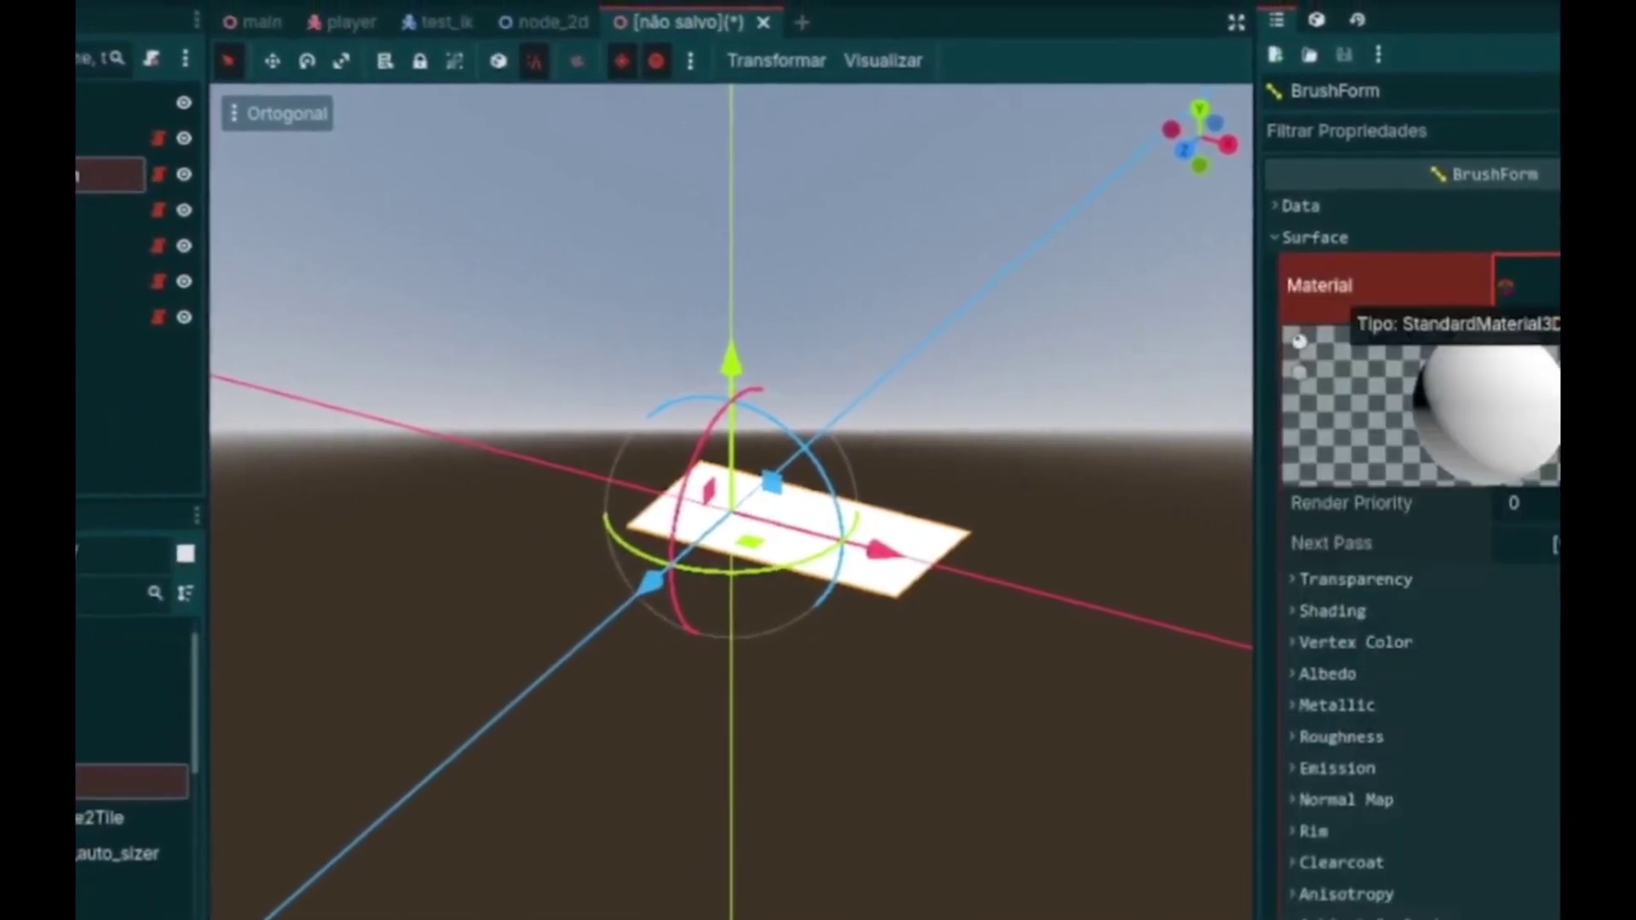
{"action": "left_click", "coordinate": [1347, 675]}
{"action": "left_click", "coordinate": [1518, 741]}
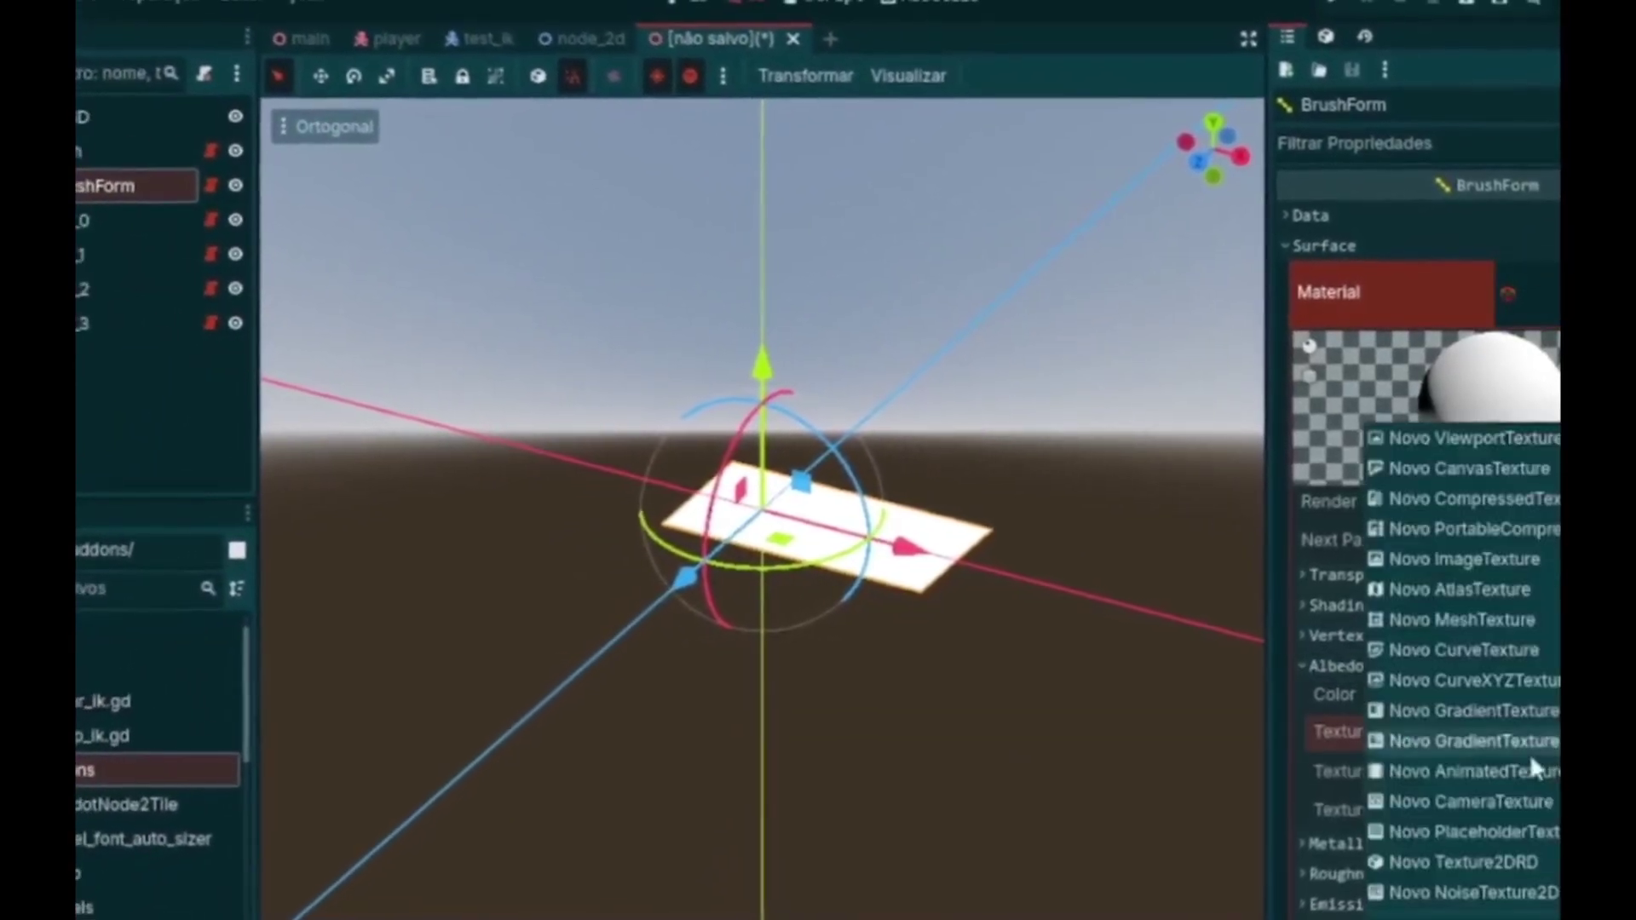
{"action": "left_click", "coordinate": [1501, 910]}
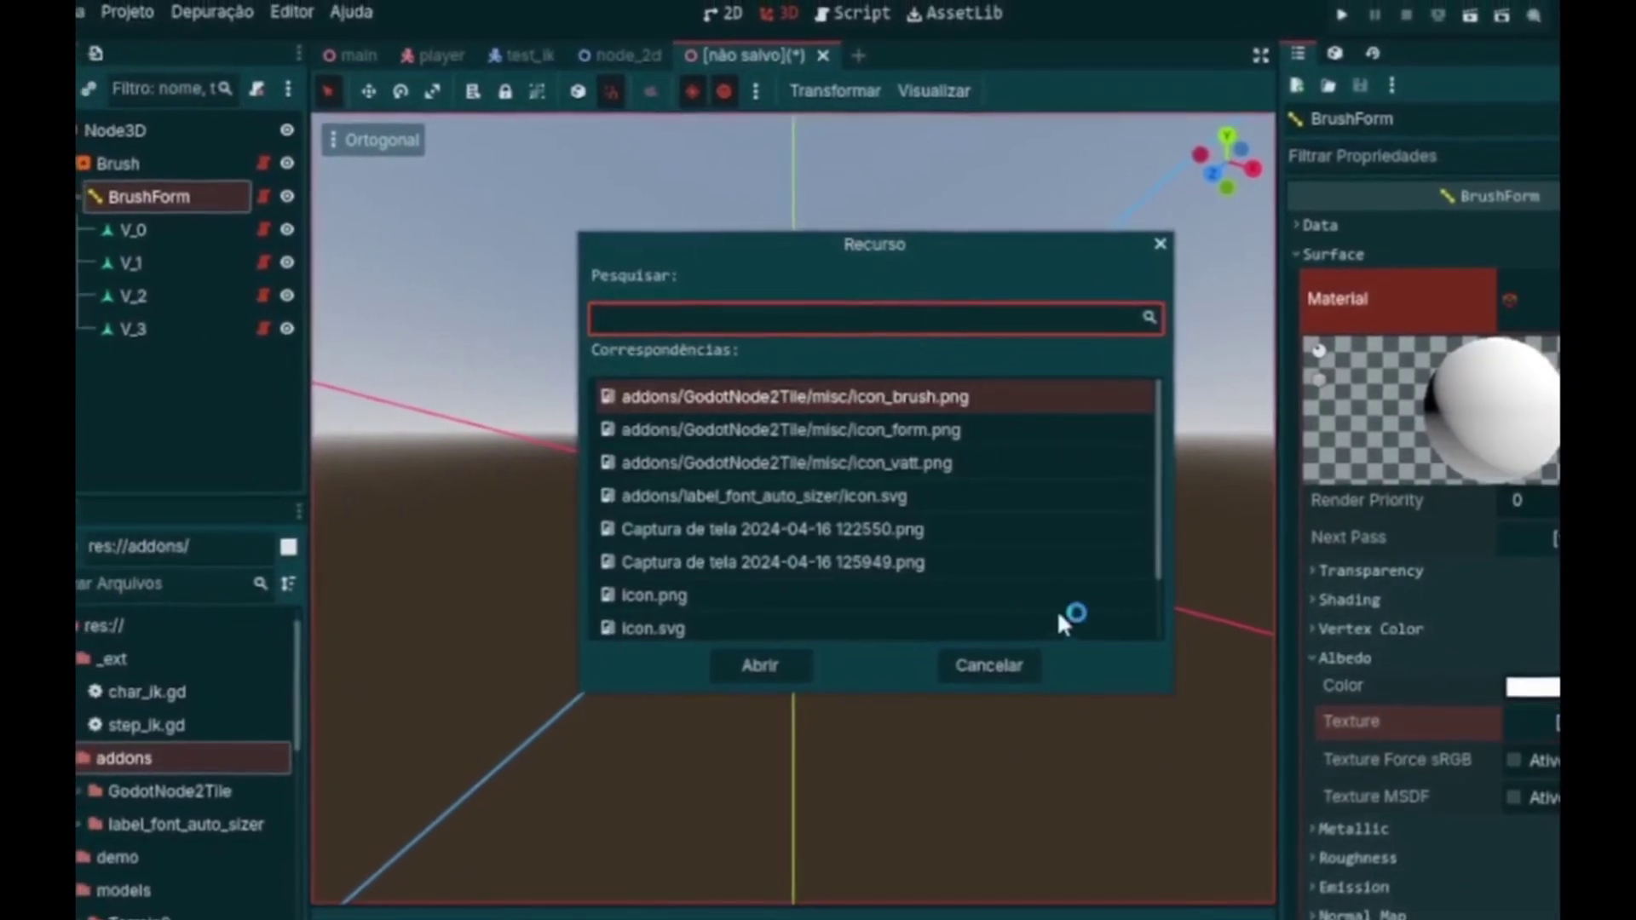
{"action": "scroll", "coordinate": [745, 575], "scroll_direction": "down", "scroll_amount": 1}
{"action": "left_click", "coordinate": [704, 594]}
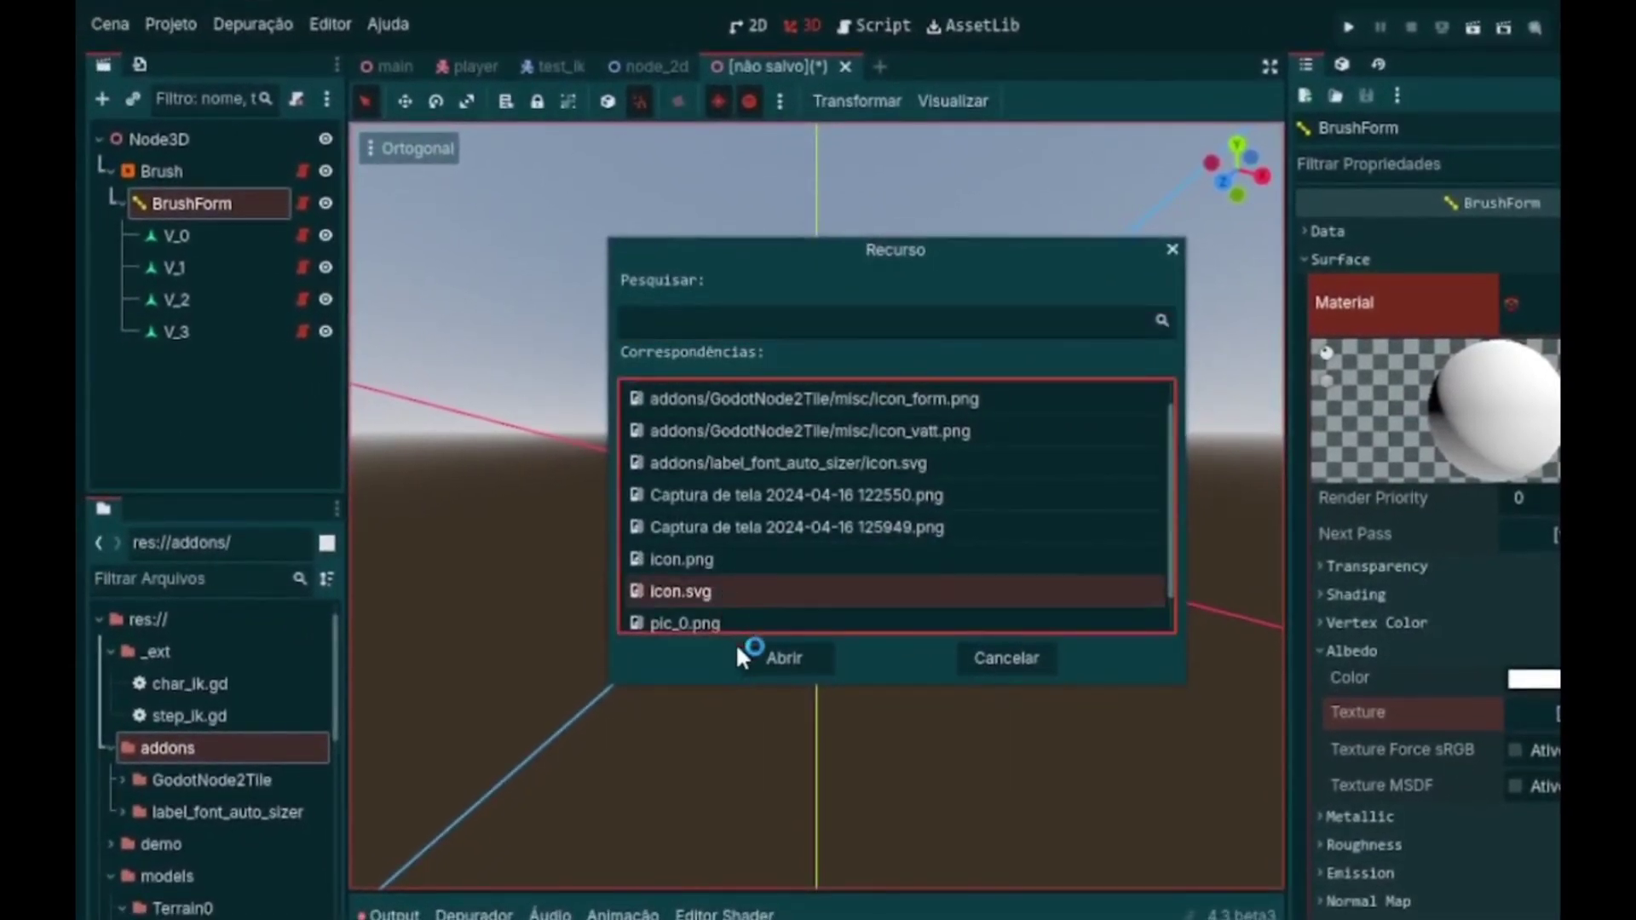